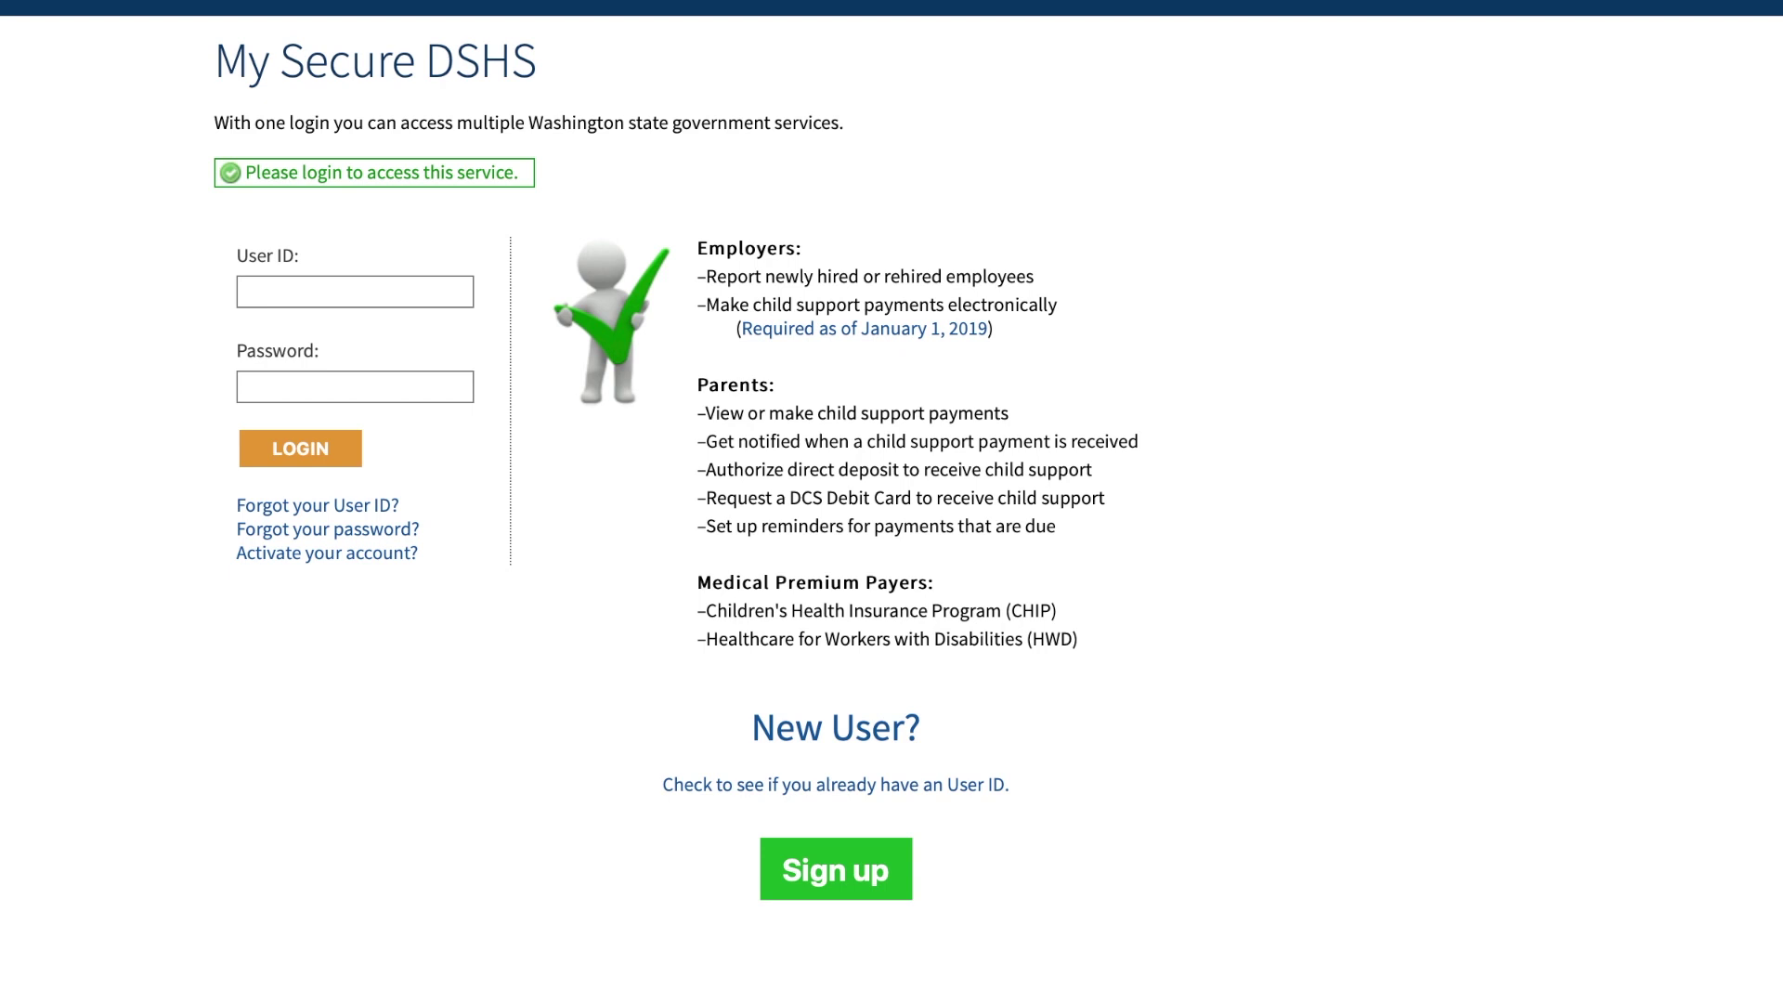
- Begin a new account sign-up with the first name, last name and the email address entered twice
click(840, 862)
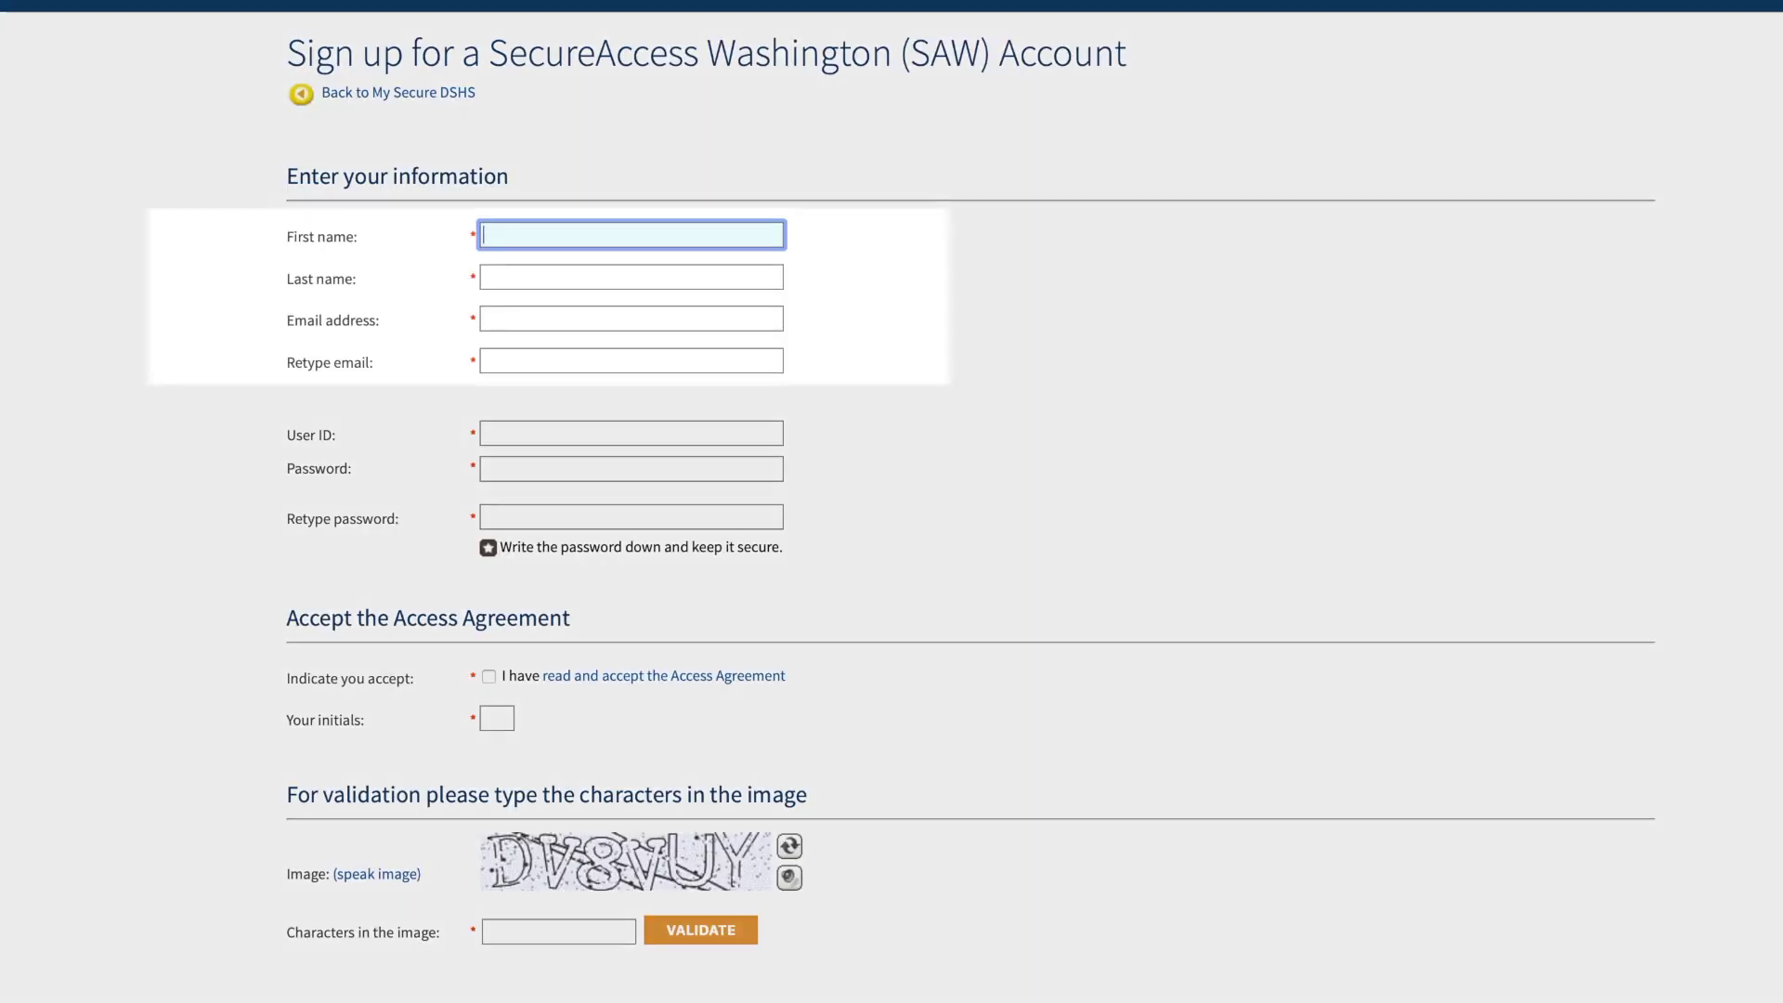
text(Calvin)
key(Tab)
text(Hobbes)
key(Tab)
key(Tab)
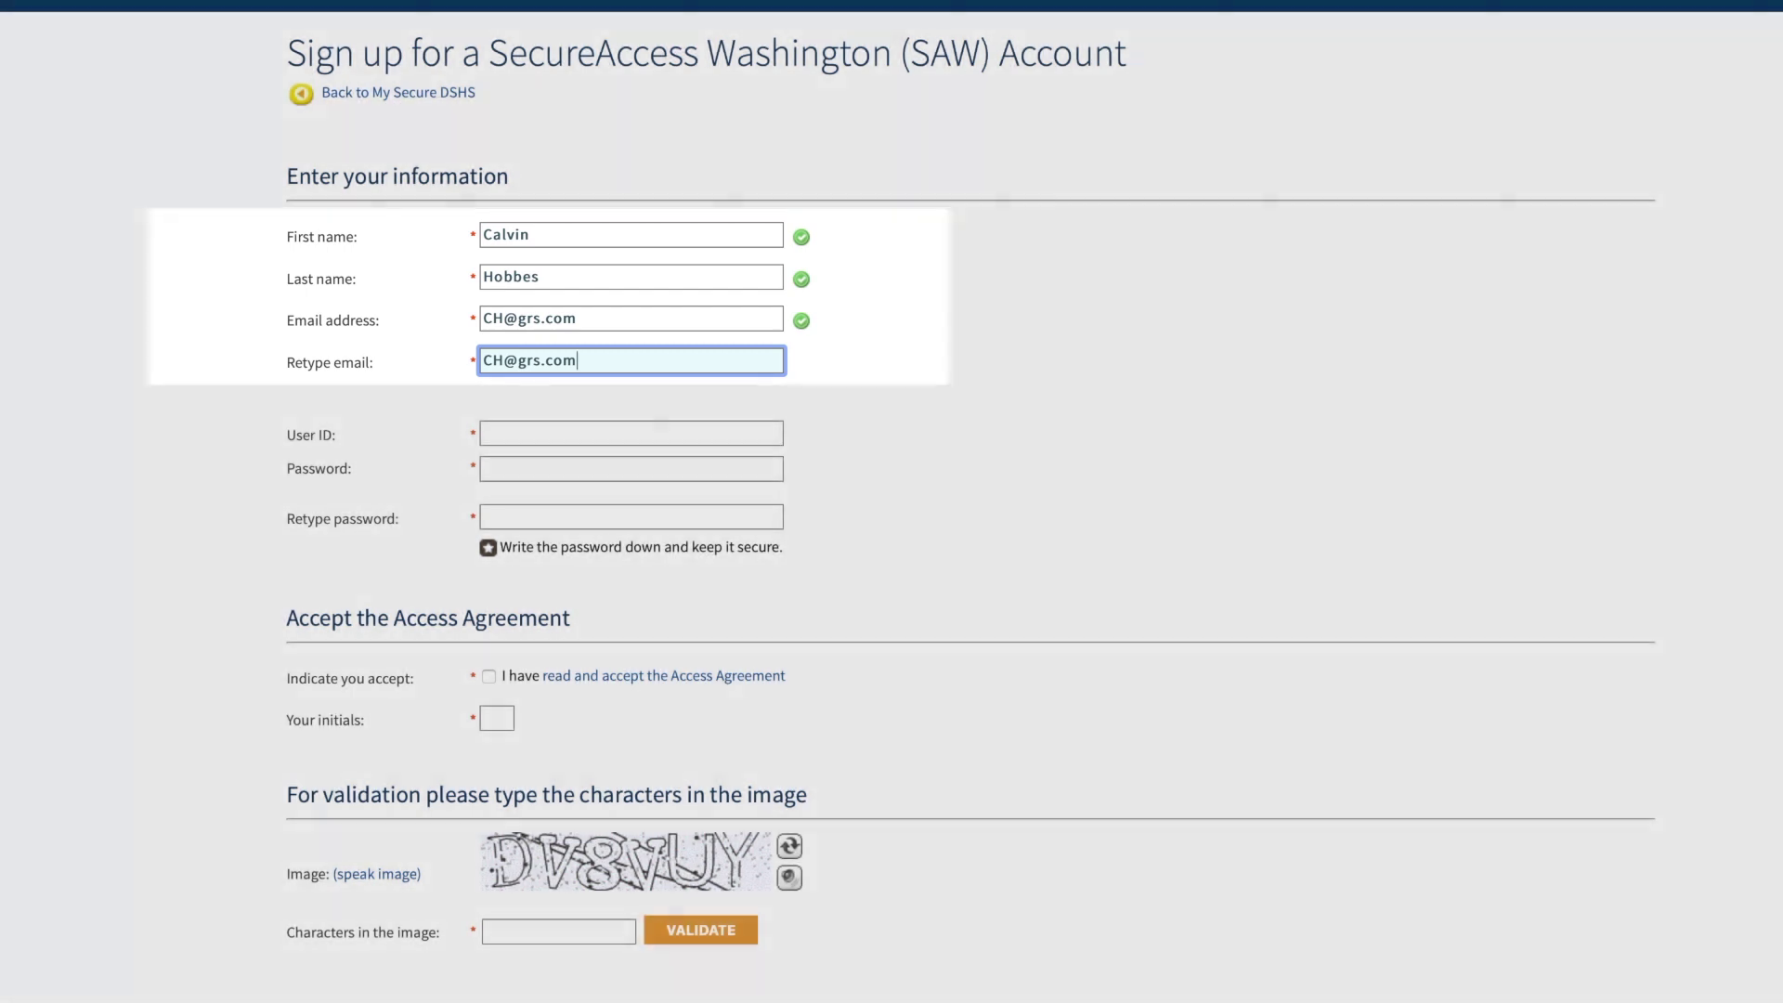
- Enter the user ID and the account password, then retype the password to confirm it
key(Tab)
key(Tab)
text(••••••••••)
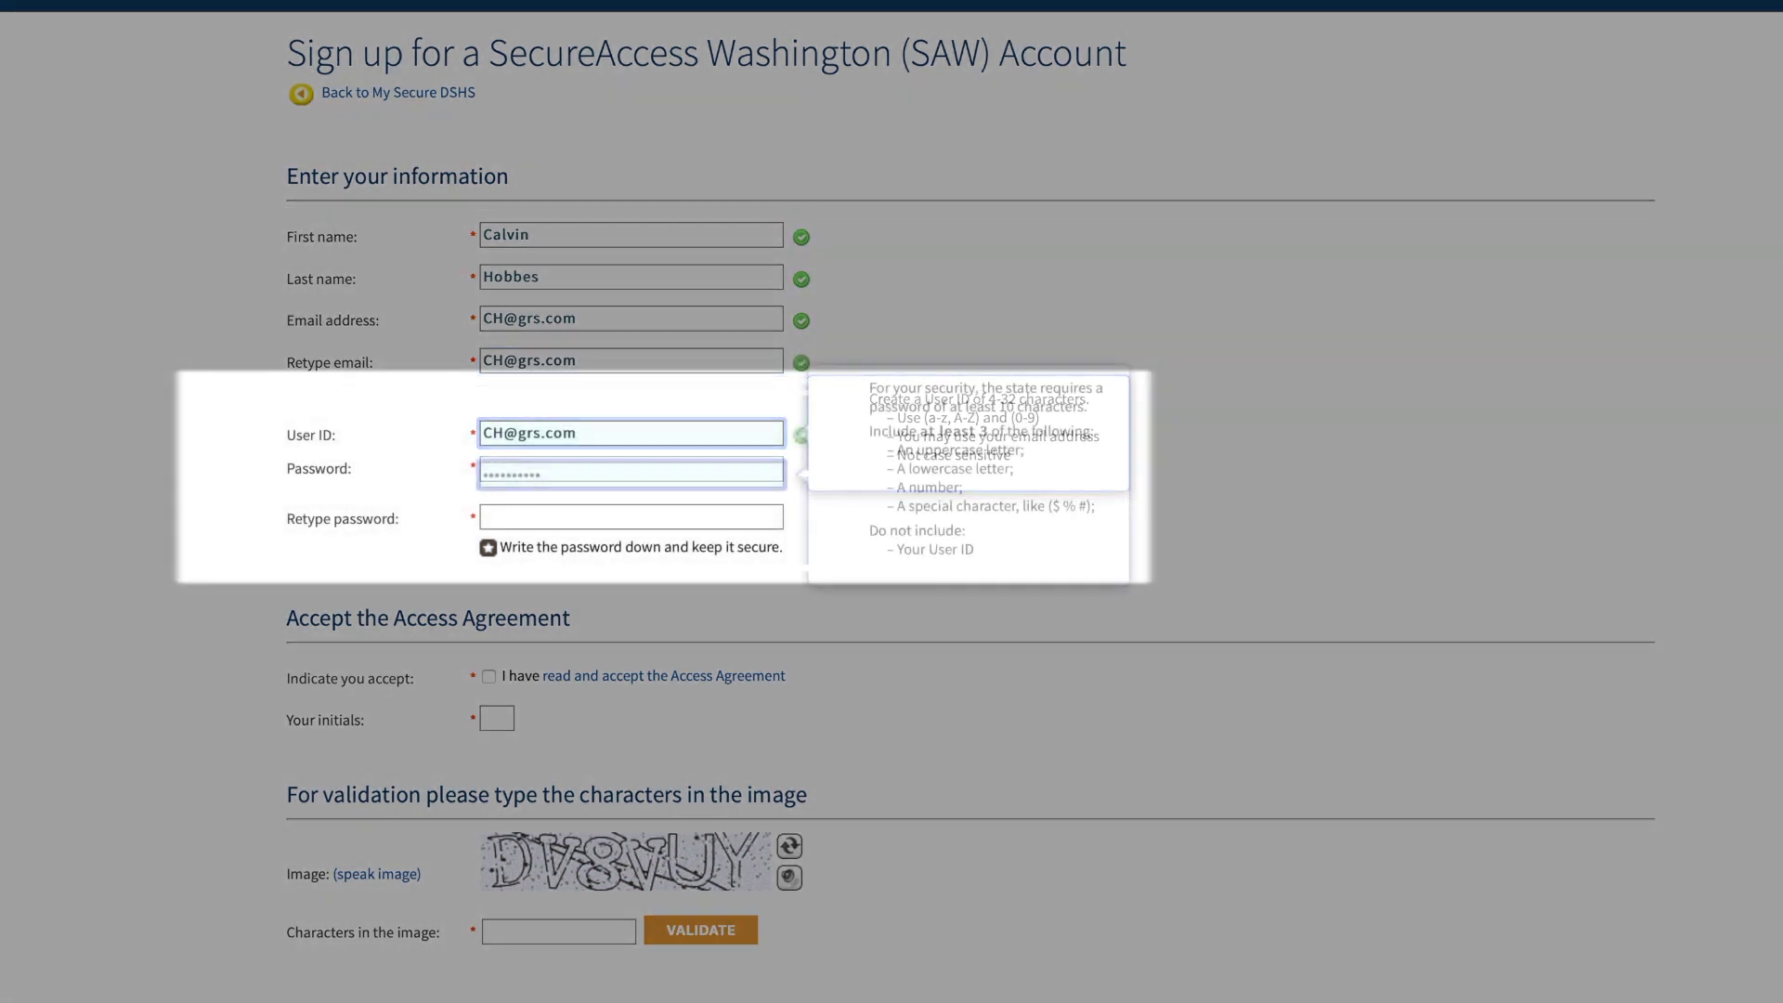
key(Tab)
text(••••••••••)
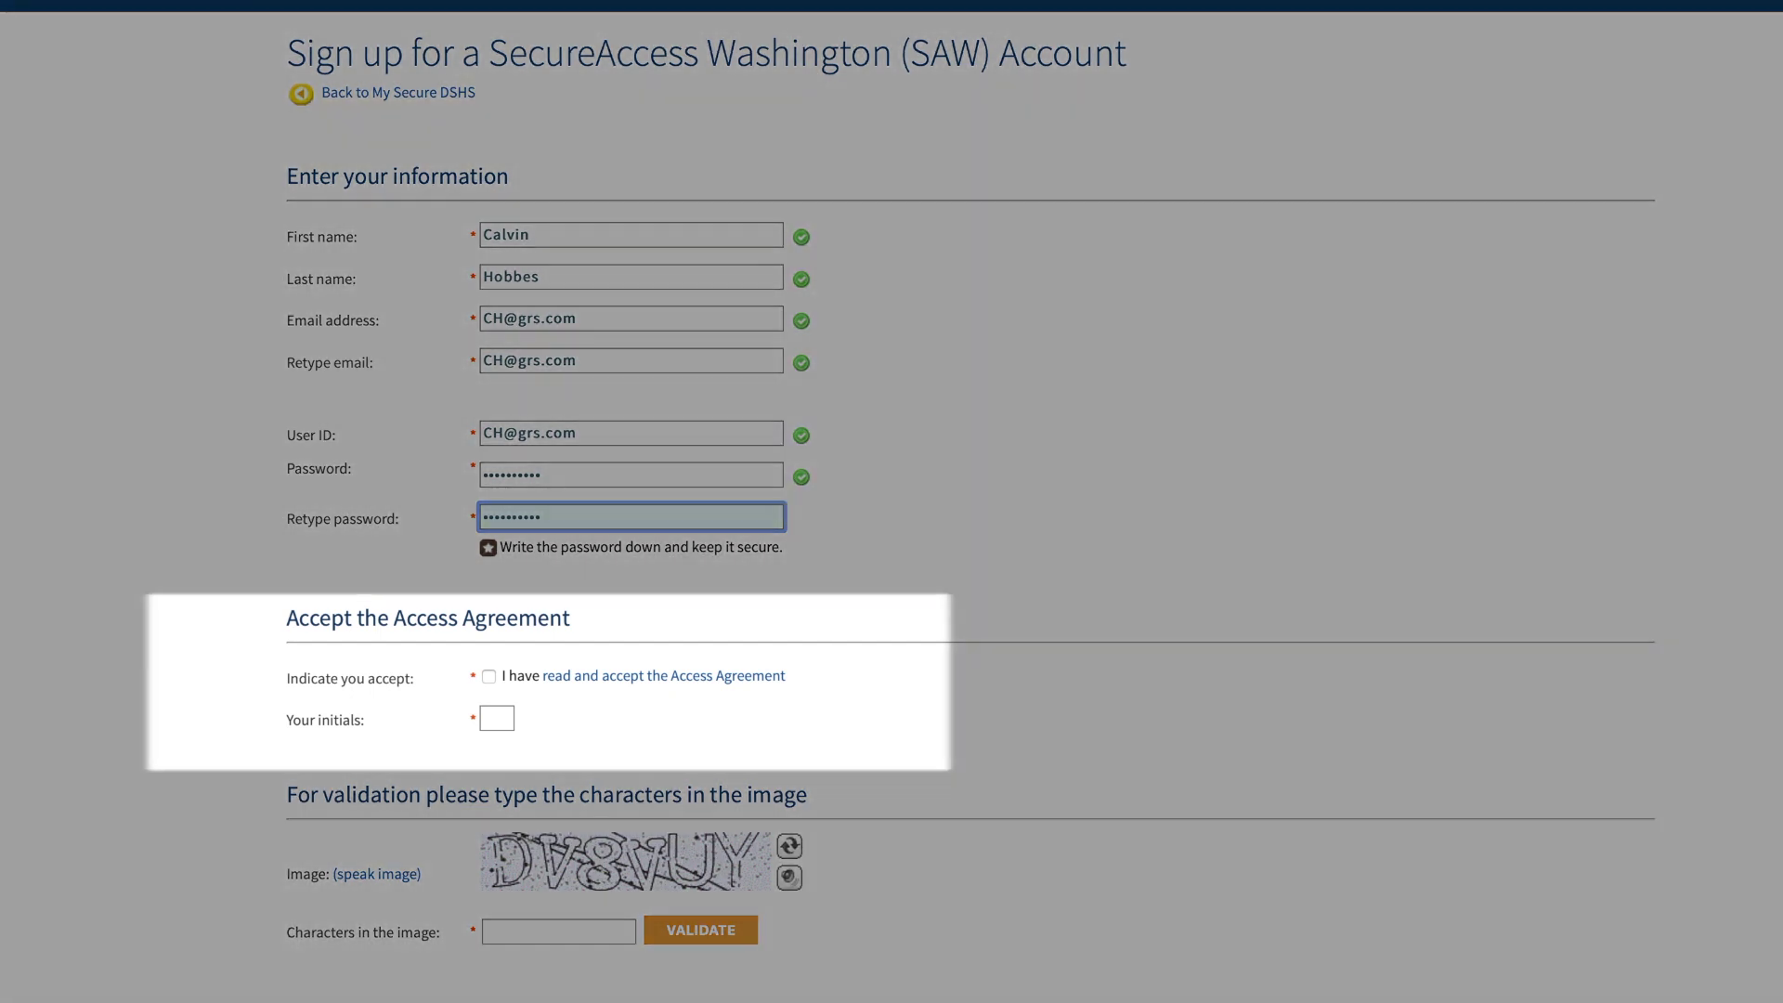
- Accept the Access Agreement and enter the account holder's initials
click(488, 677)
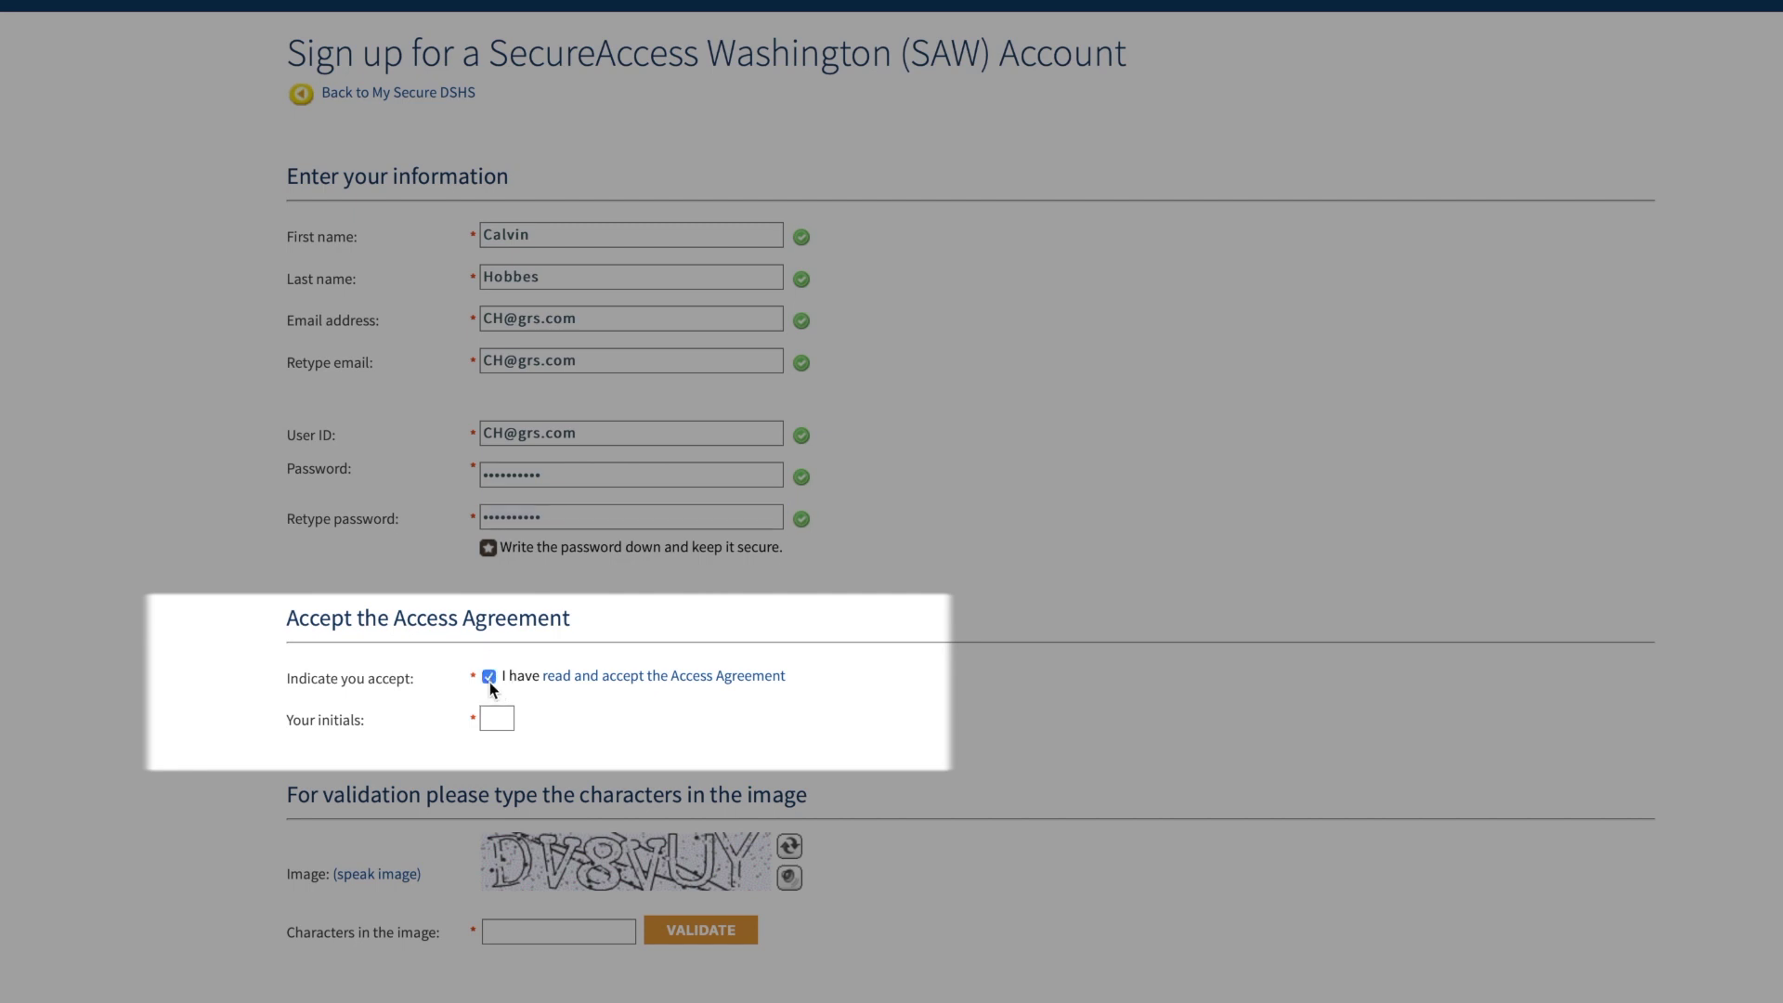
key(Tab)
text(CH)
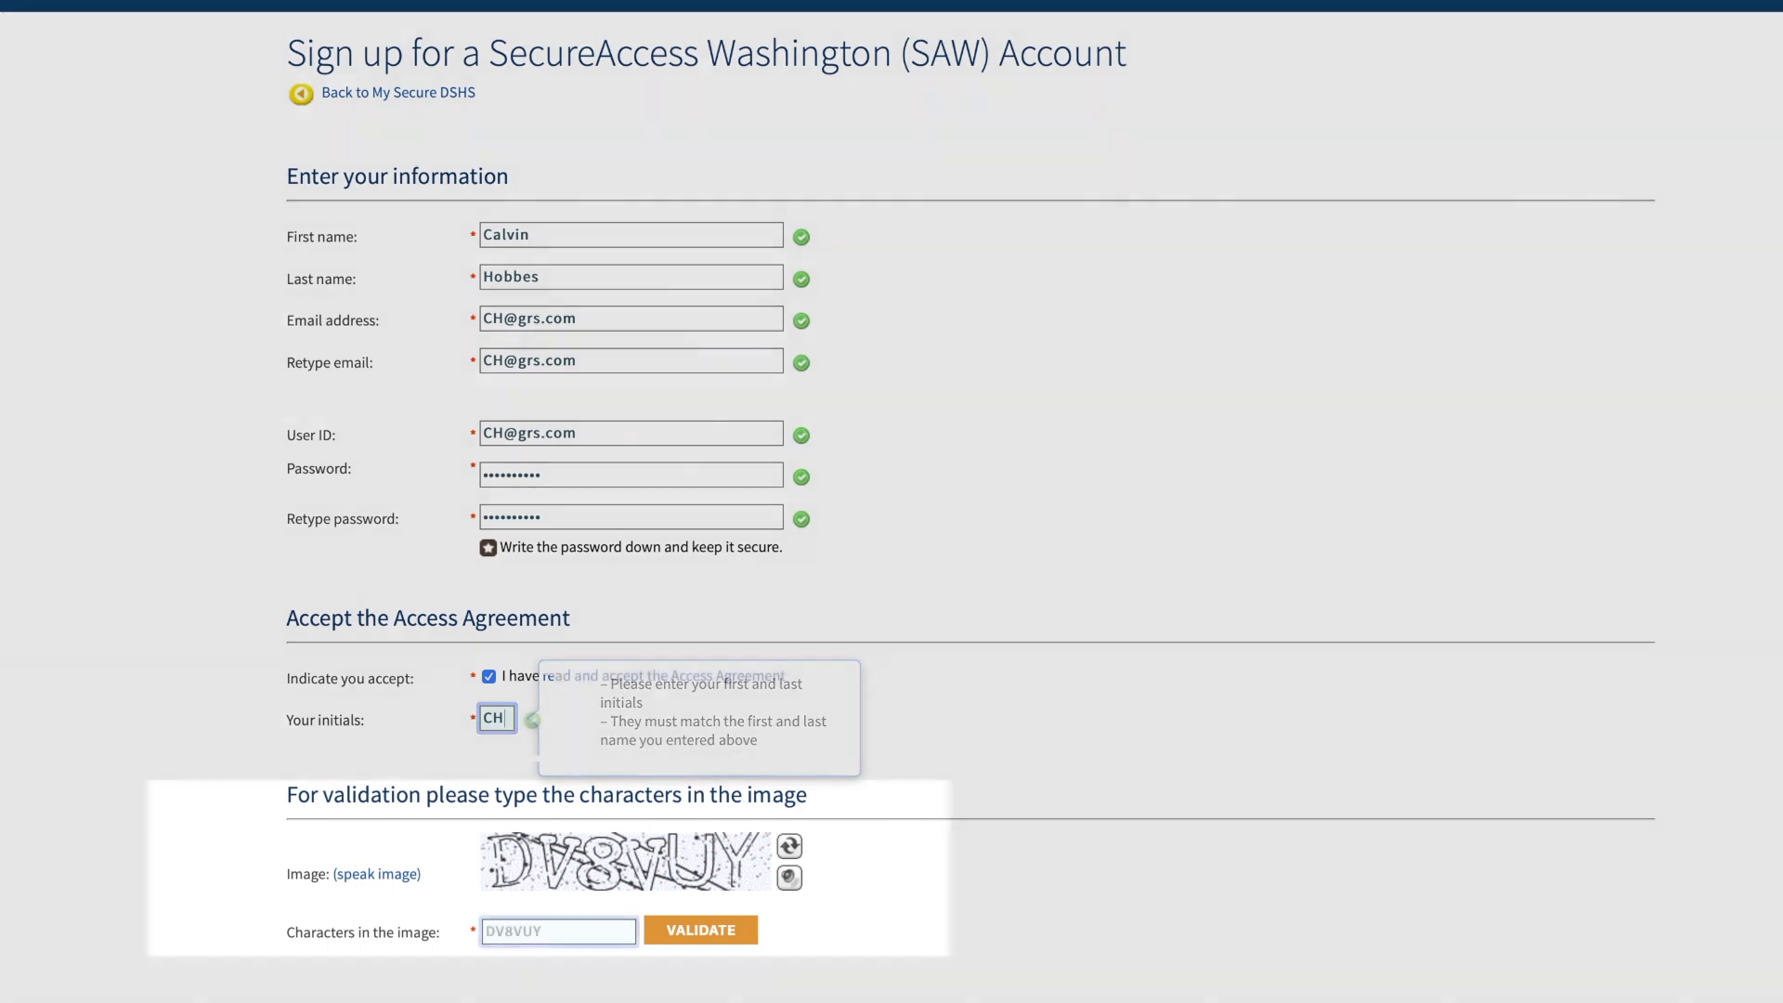
- Enter and validate the image verification characters, then submit the sign-up
click(558, 930)
text(DV8VUY)
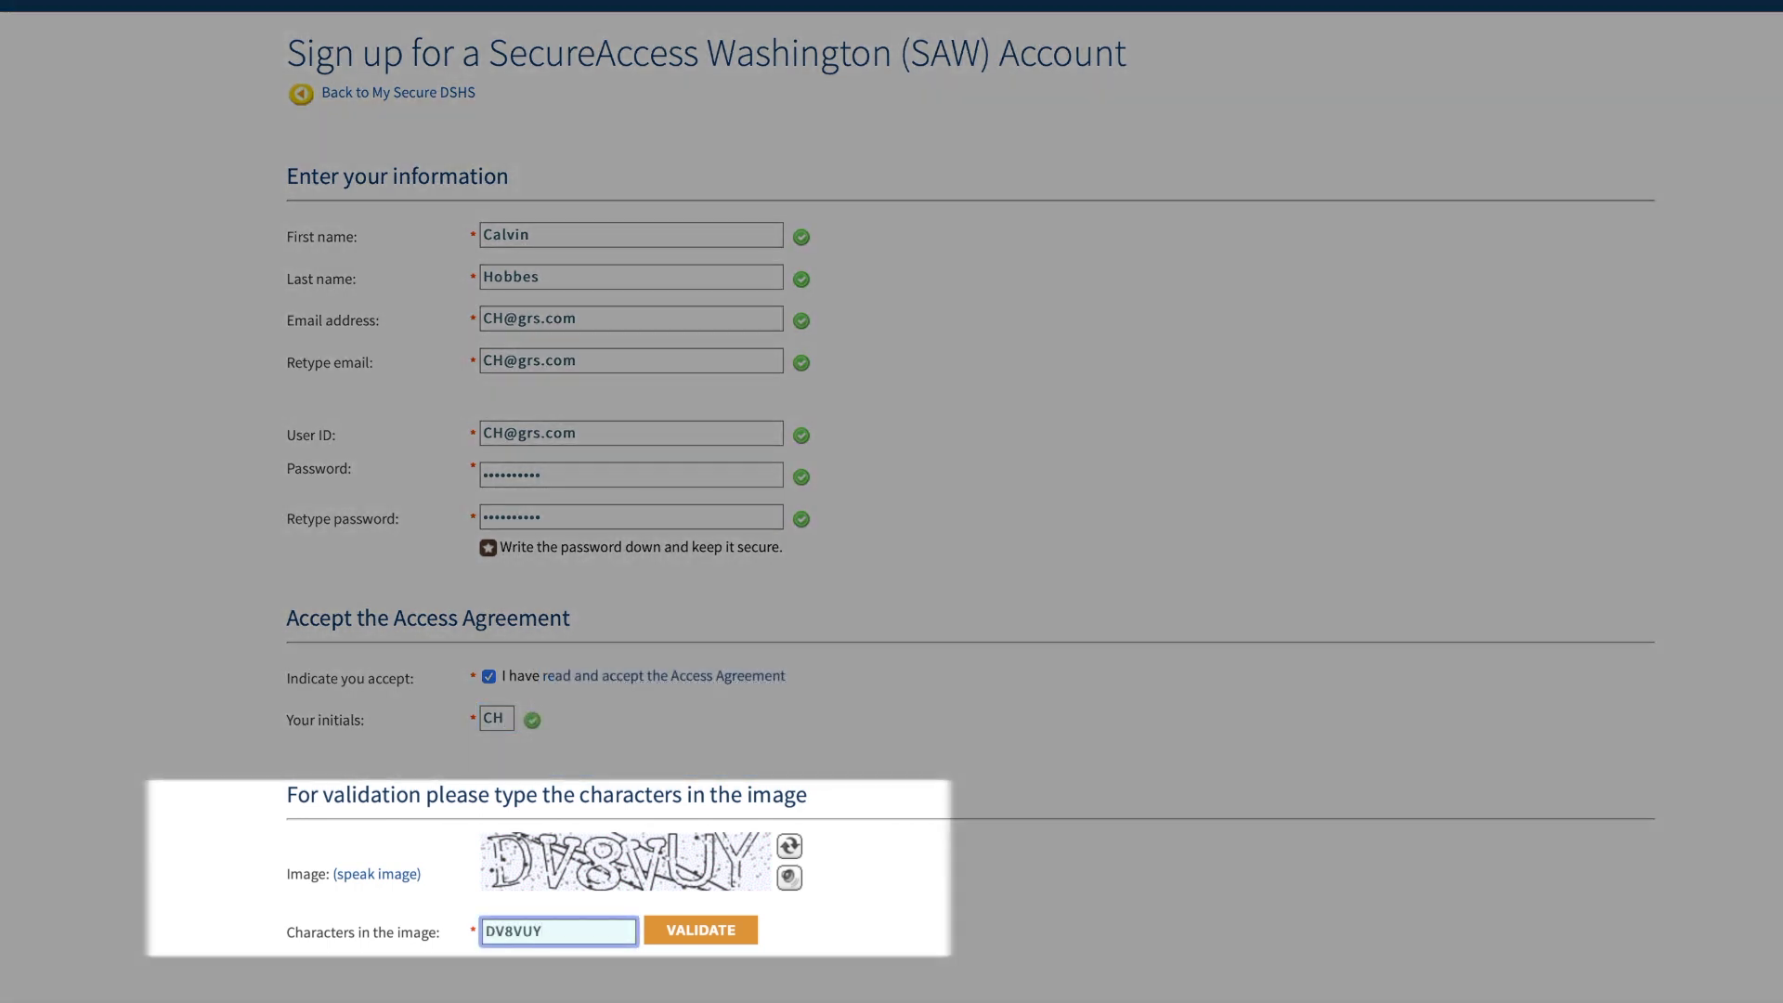
click(698, 933)
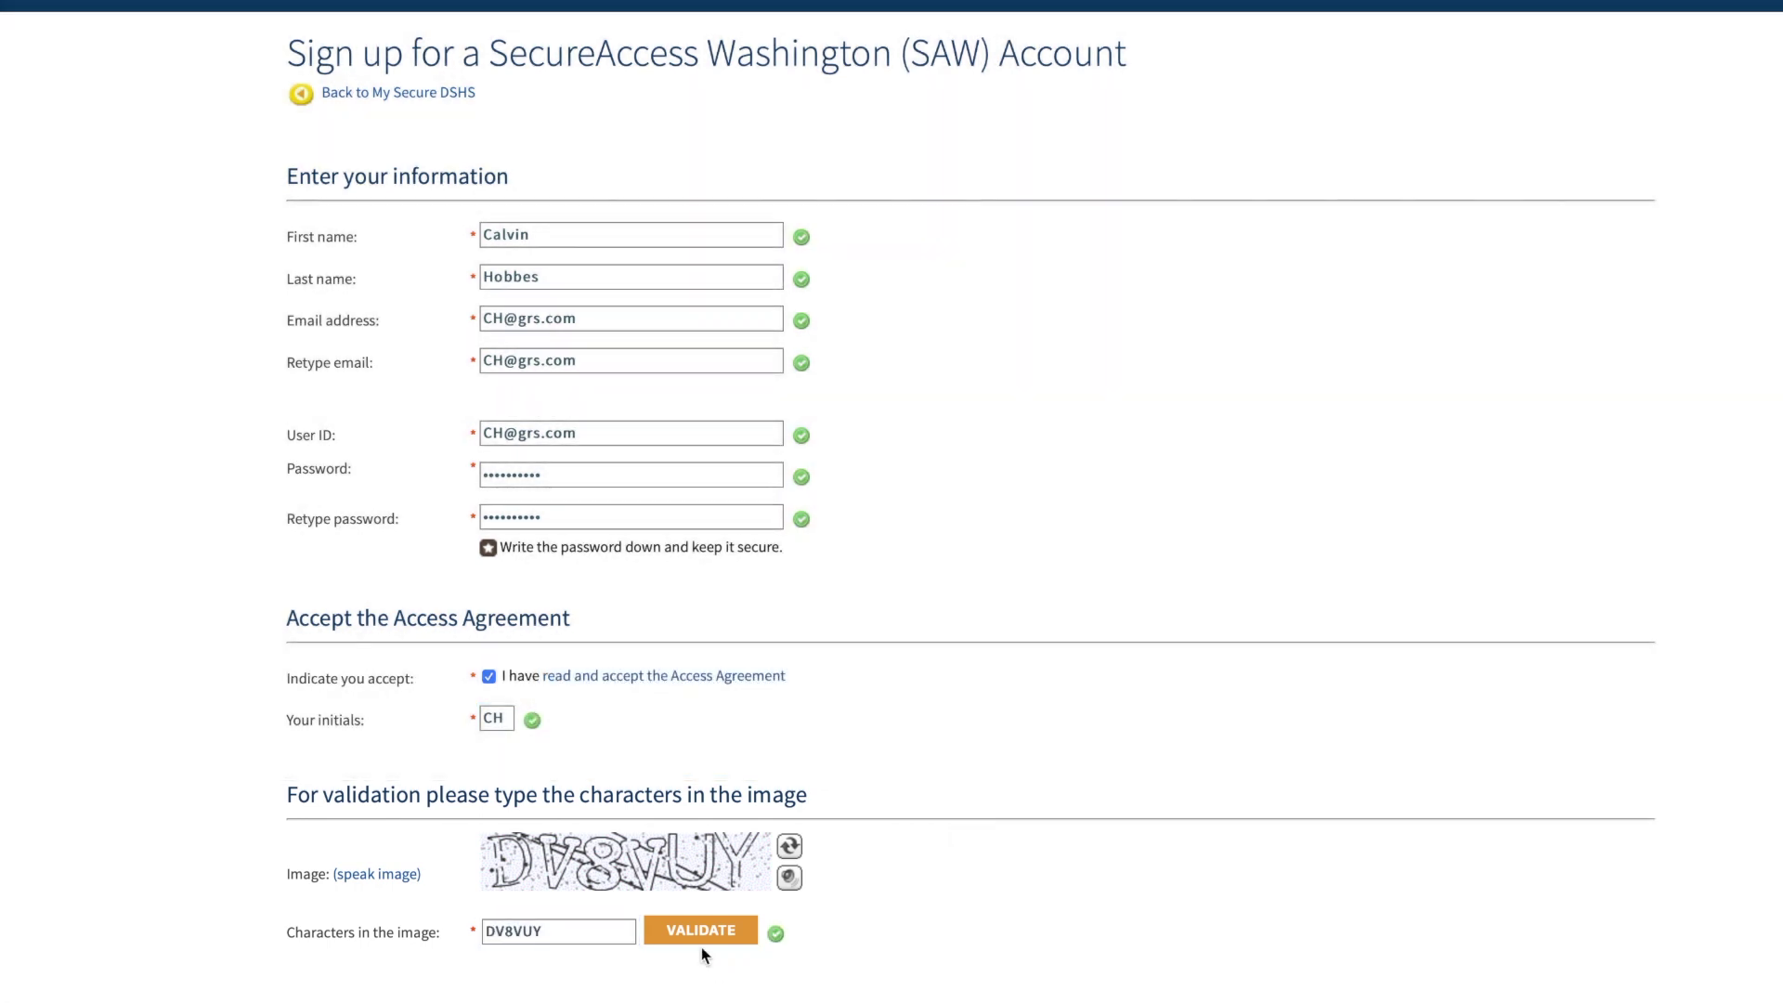
click(703, 936)
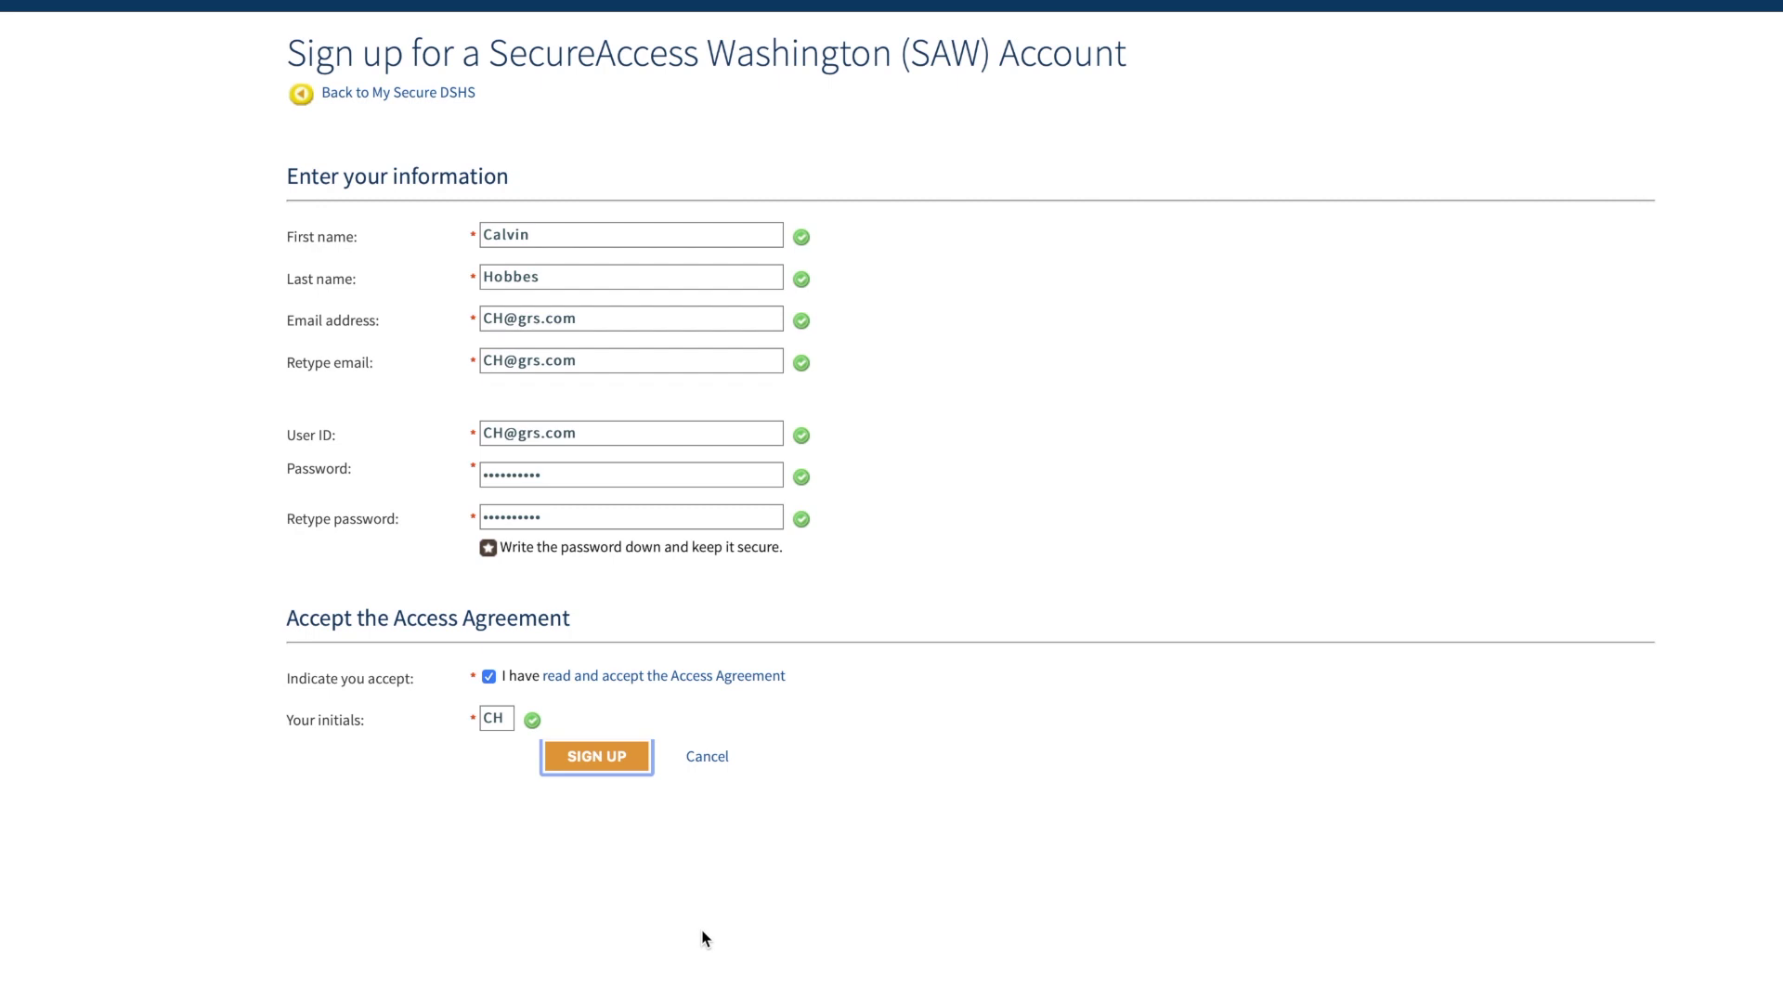
click(613, 760)
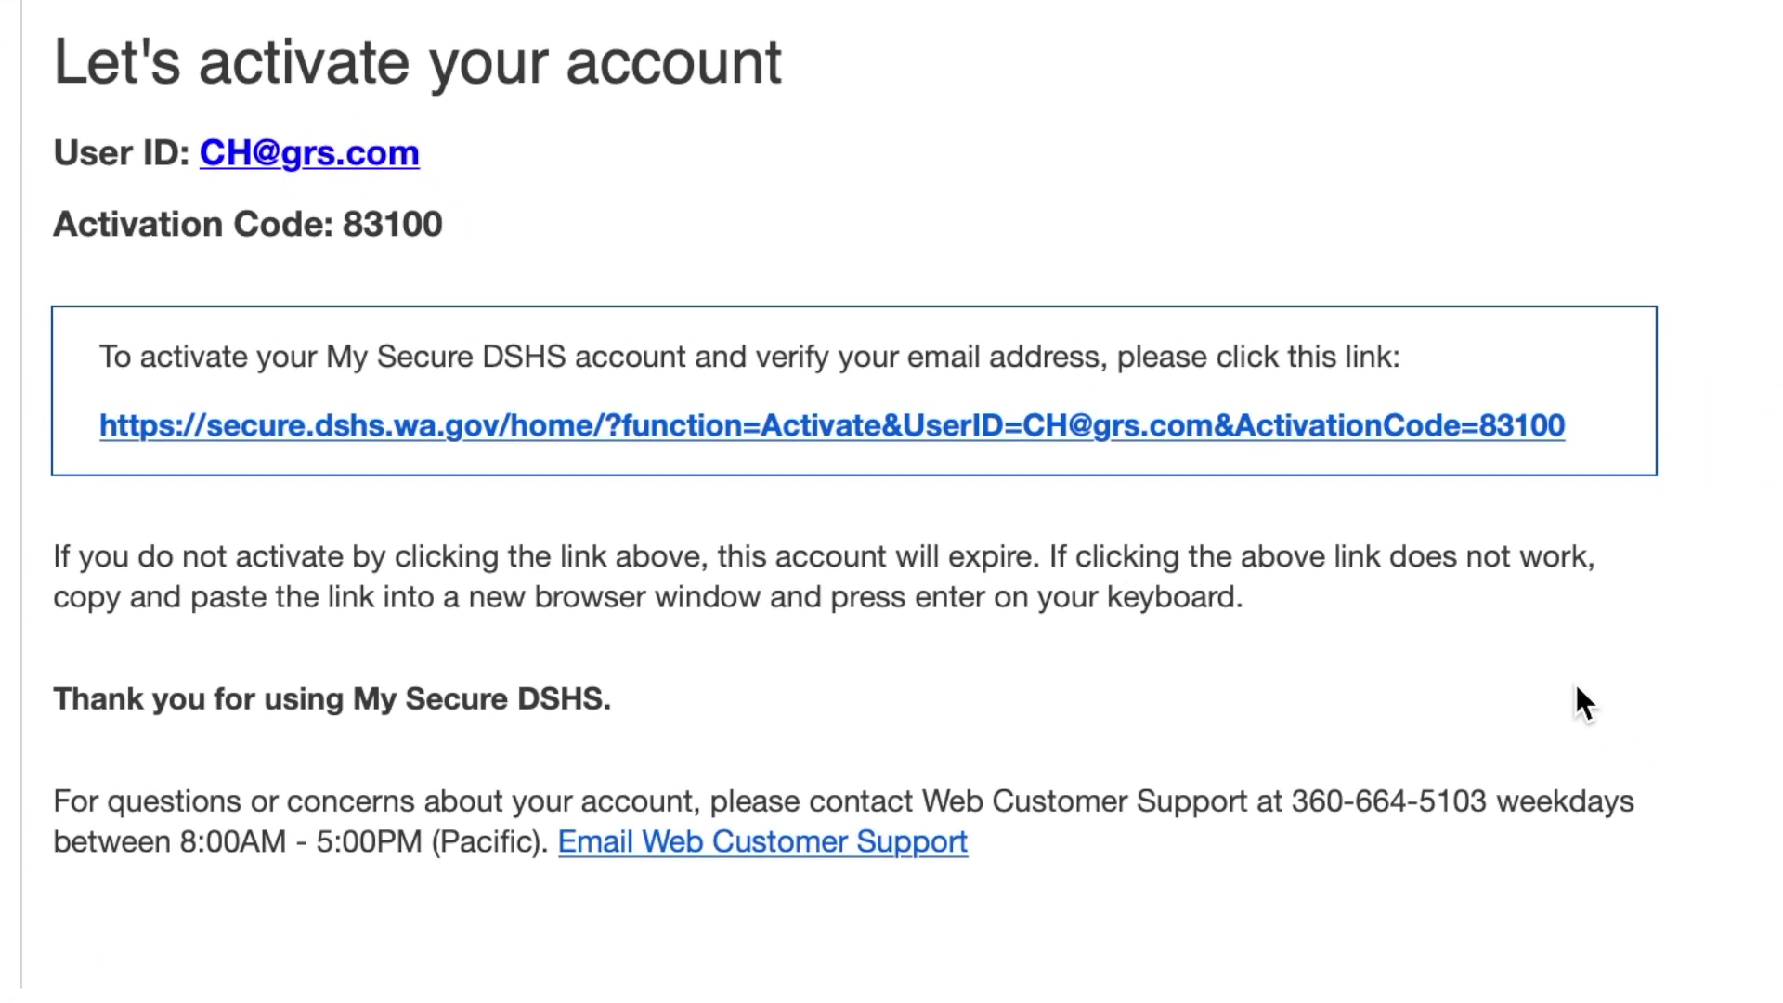
- Follow the activation link in the 'Let's activate your account' email
click(1369, 429)
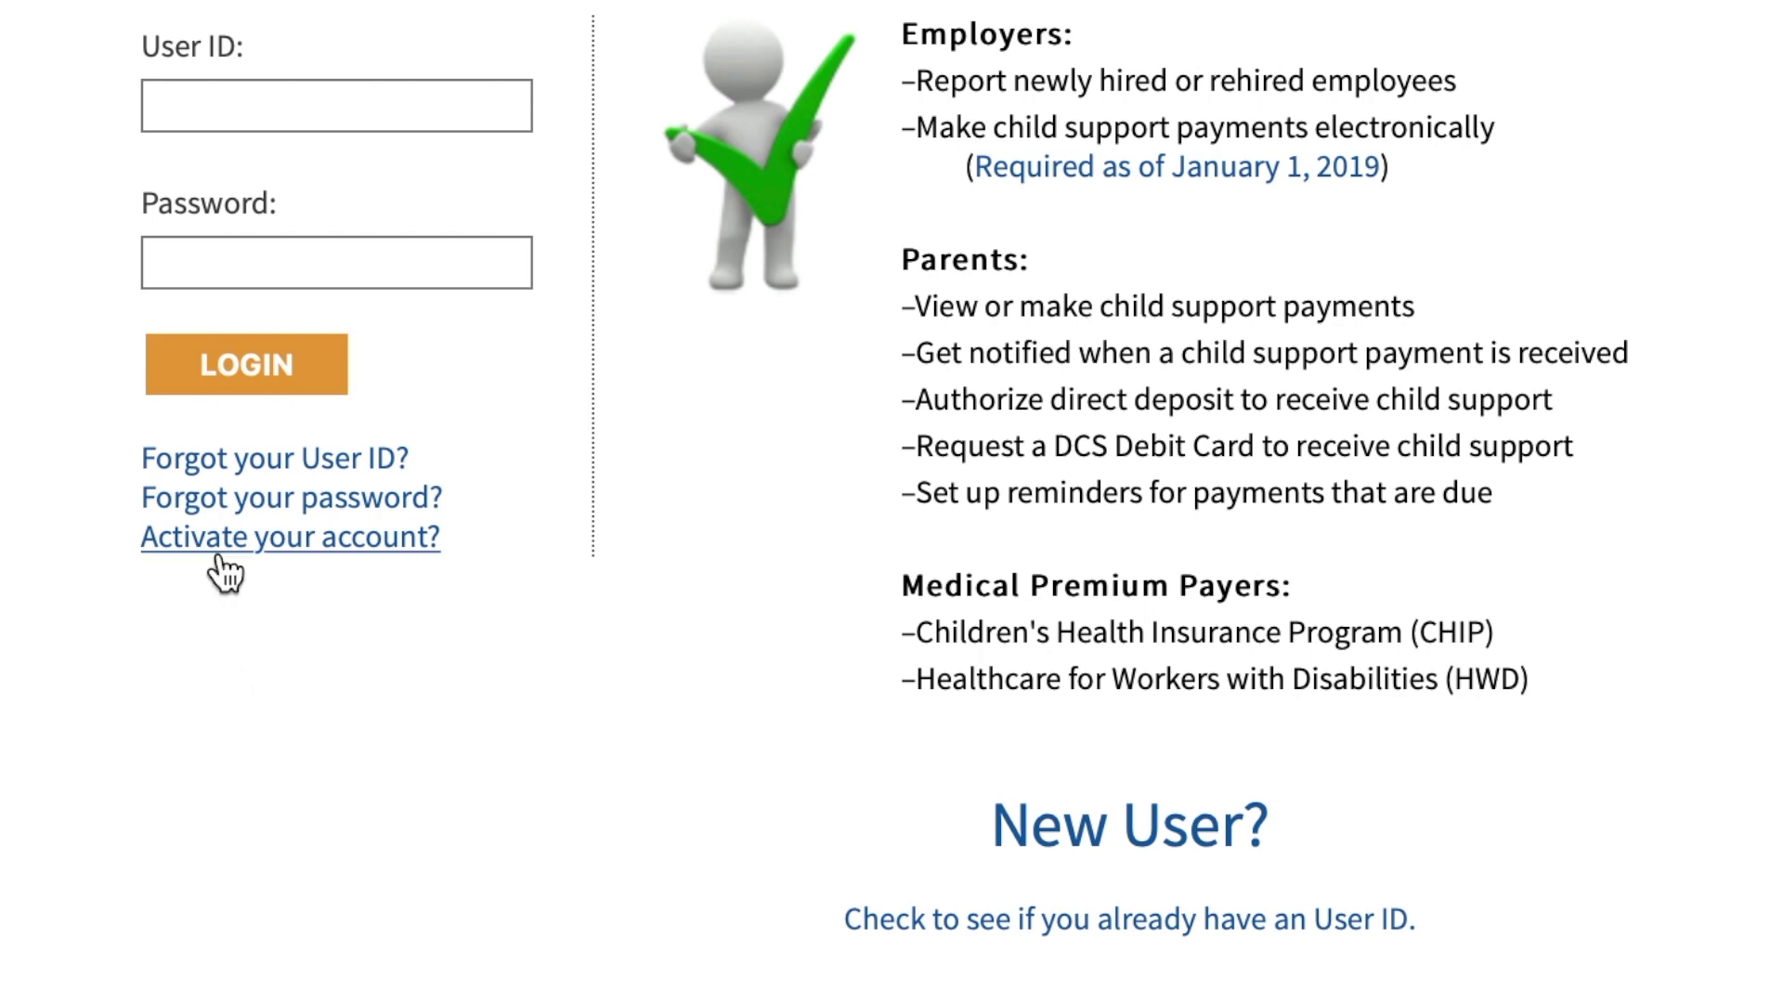
- Activate the account using the user ID and the activation code from the email
click(225, 536)
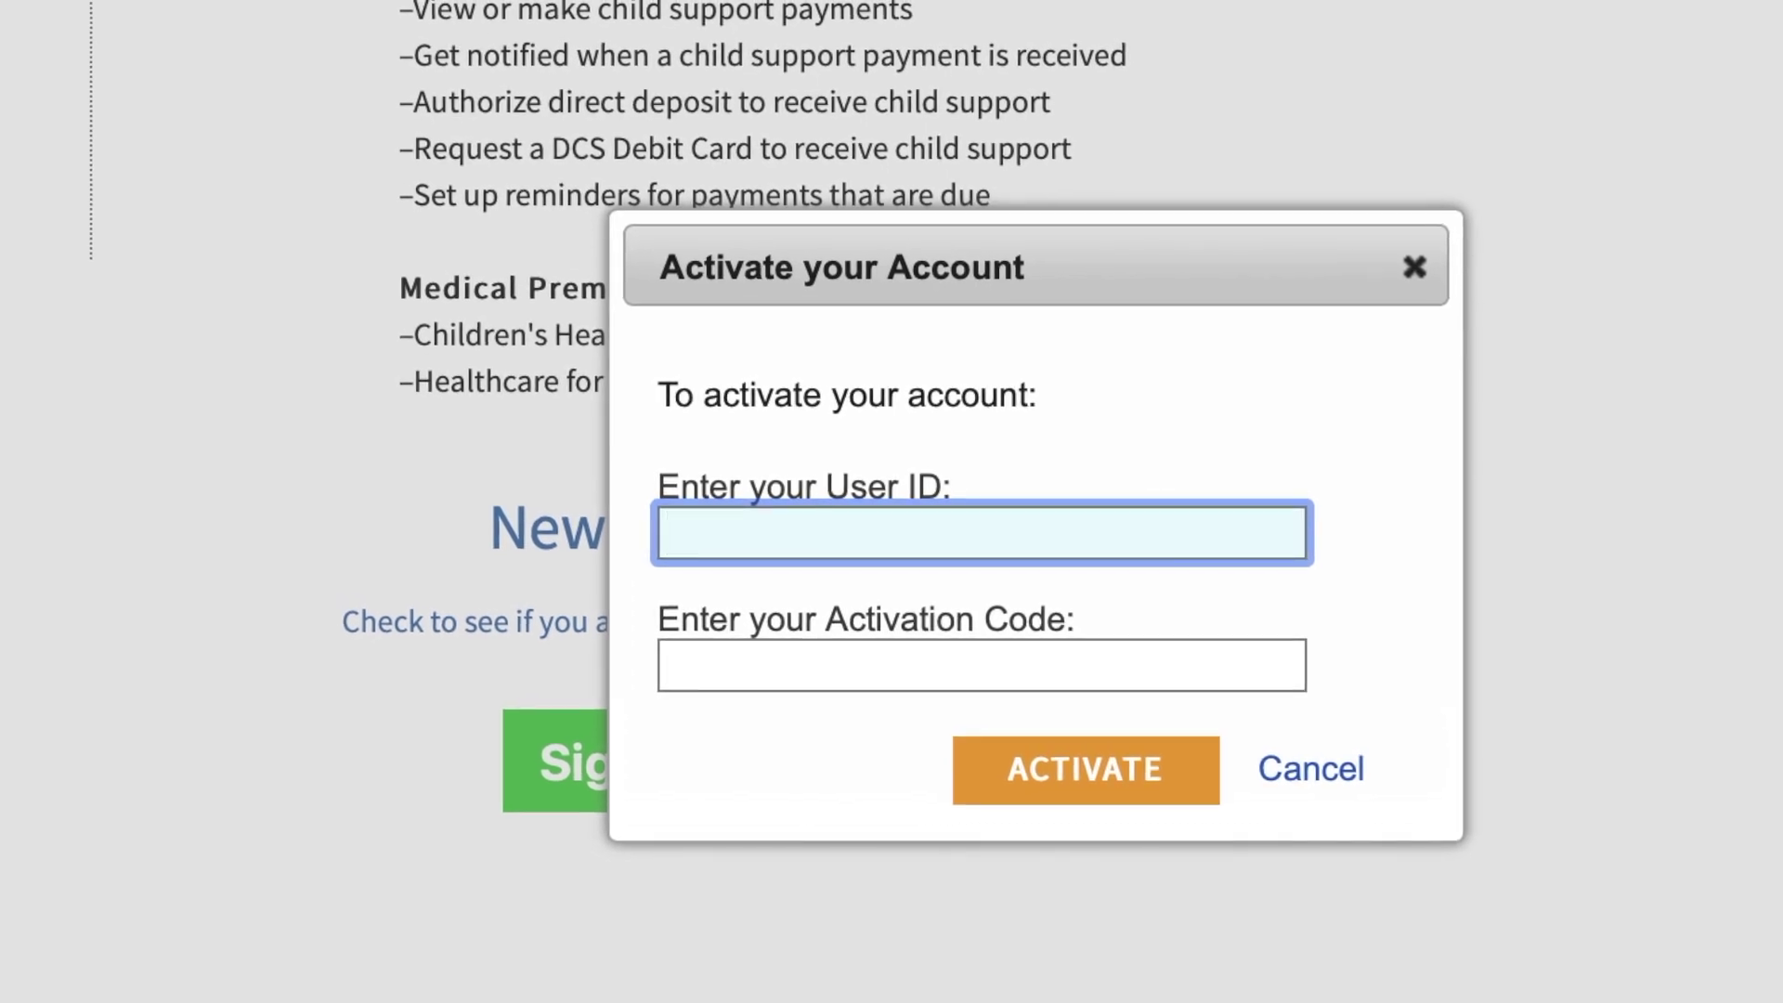
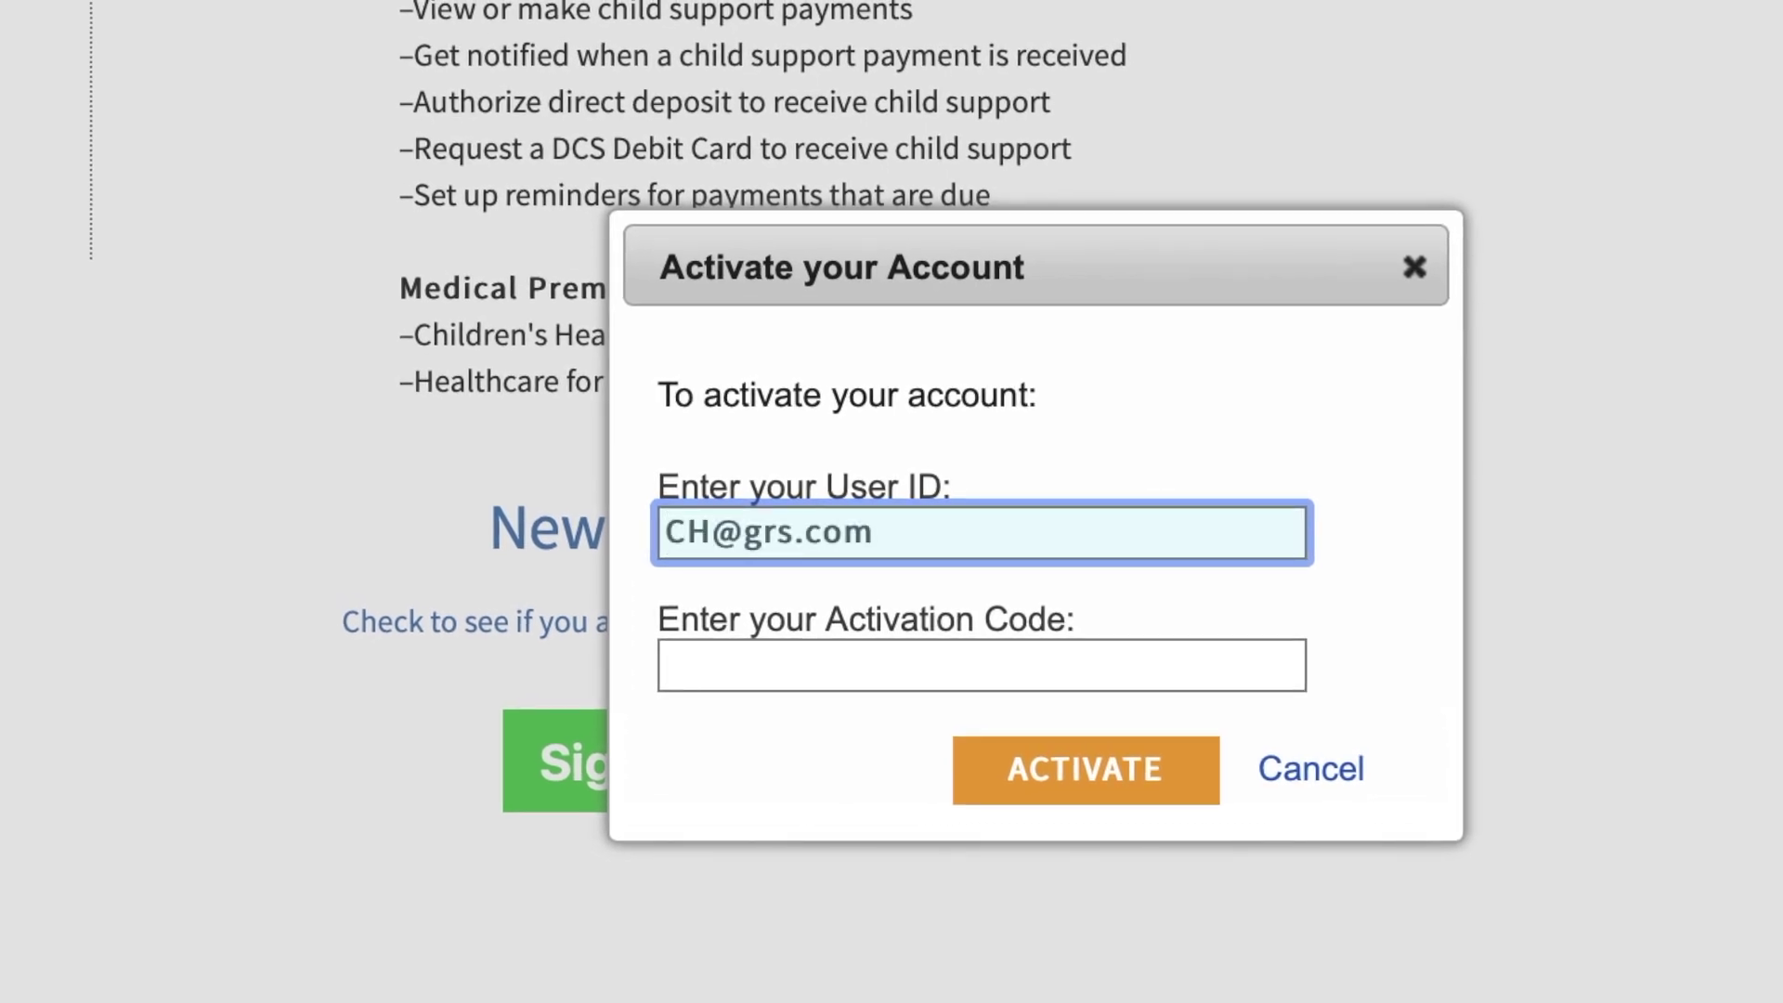
click(858, 700)
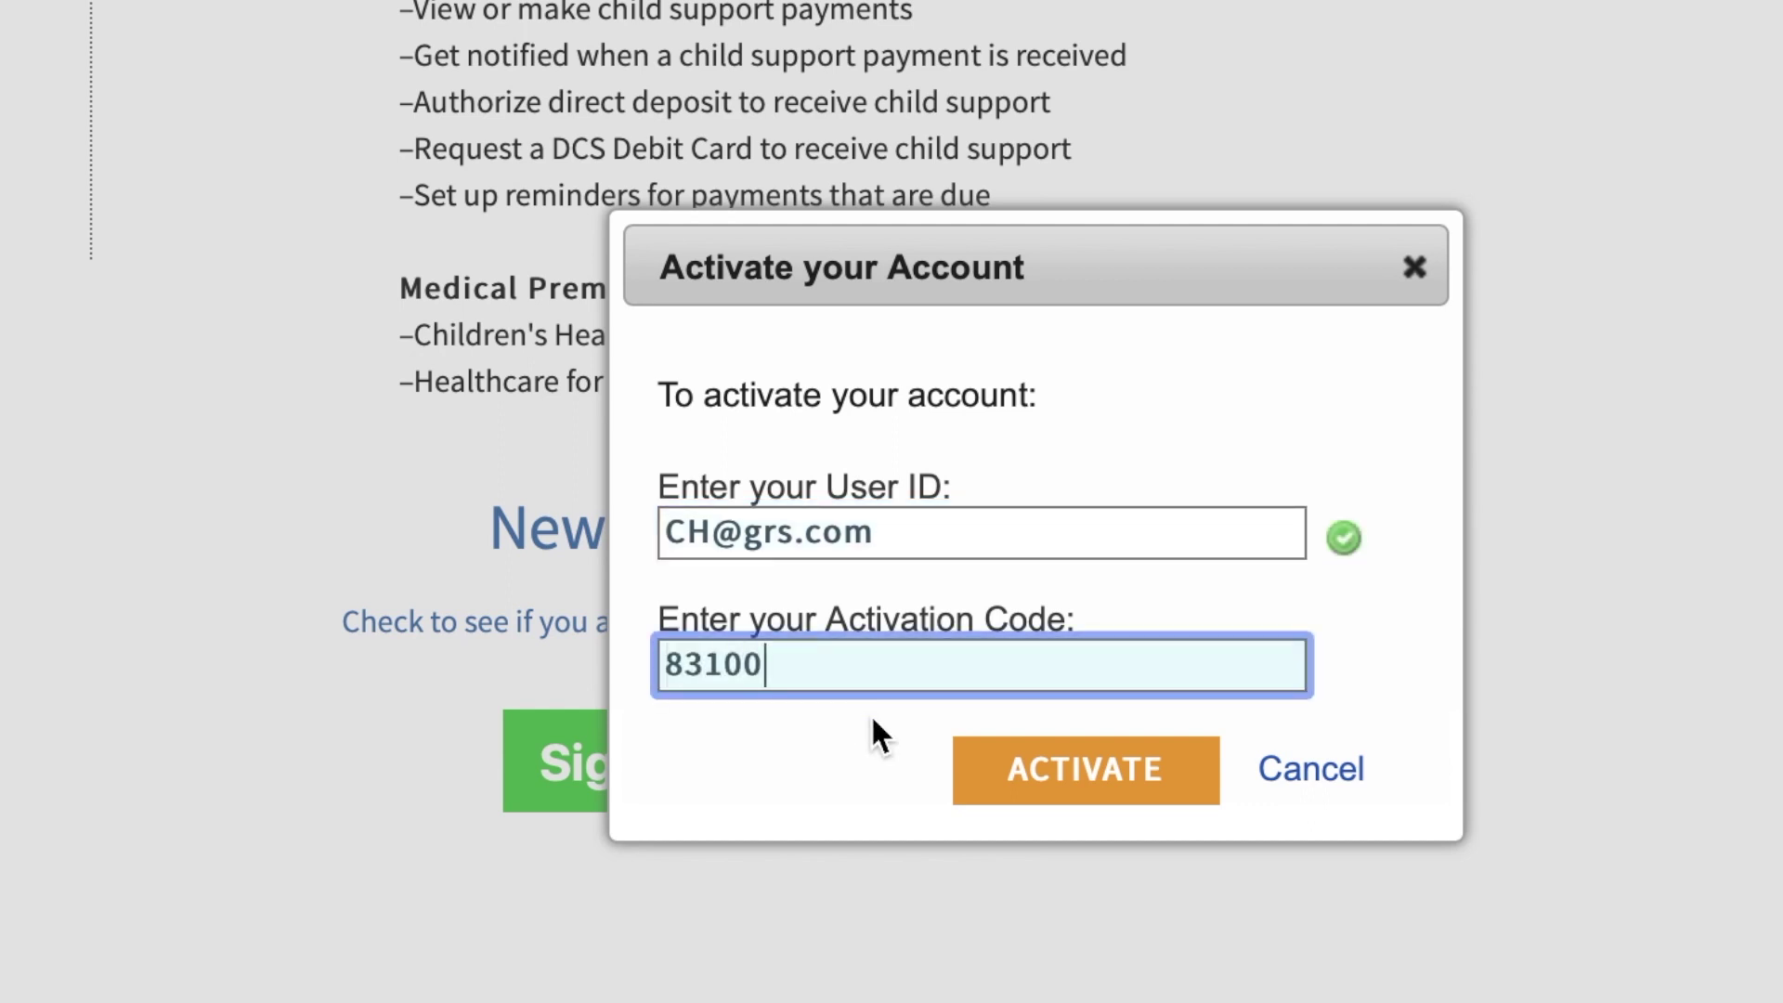
click(963, 787)
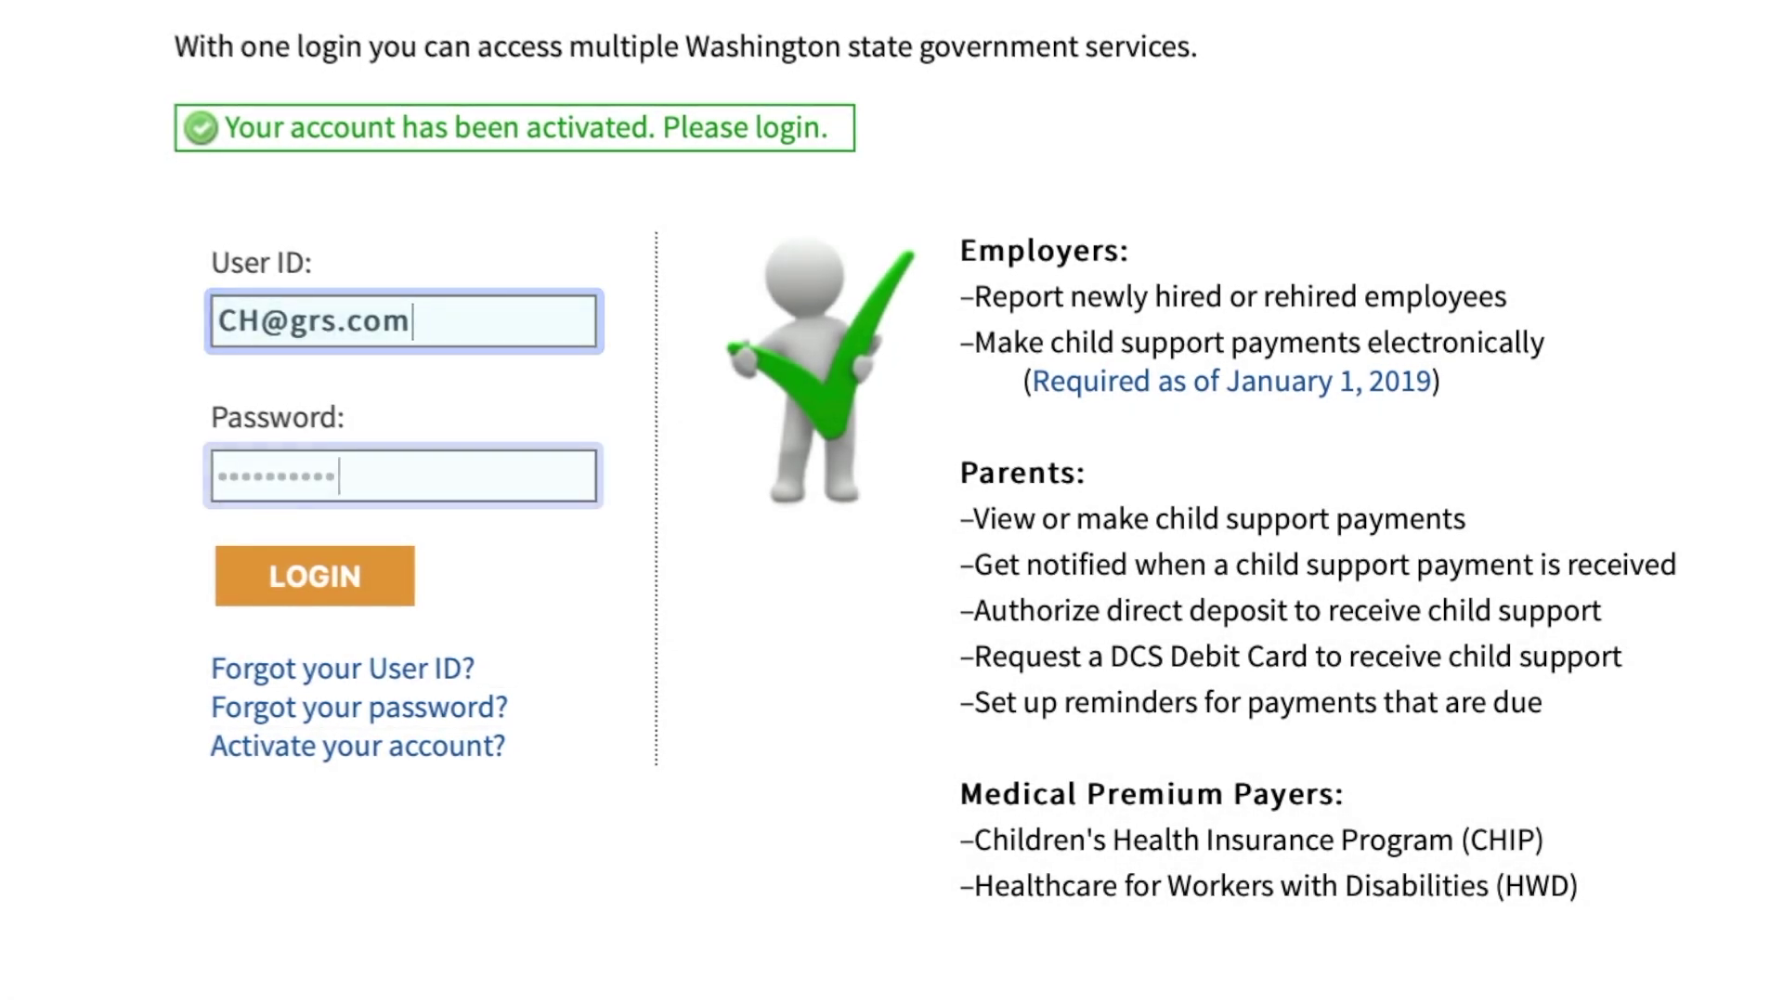
- Log in and go to the Add DSHS Services page listing DCSOnline and Payment Services
click(387, 597)
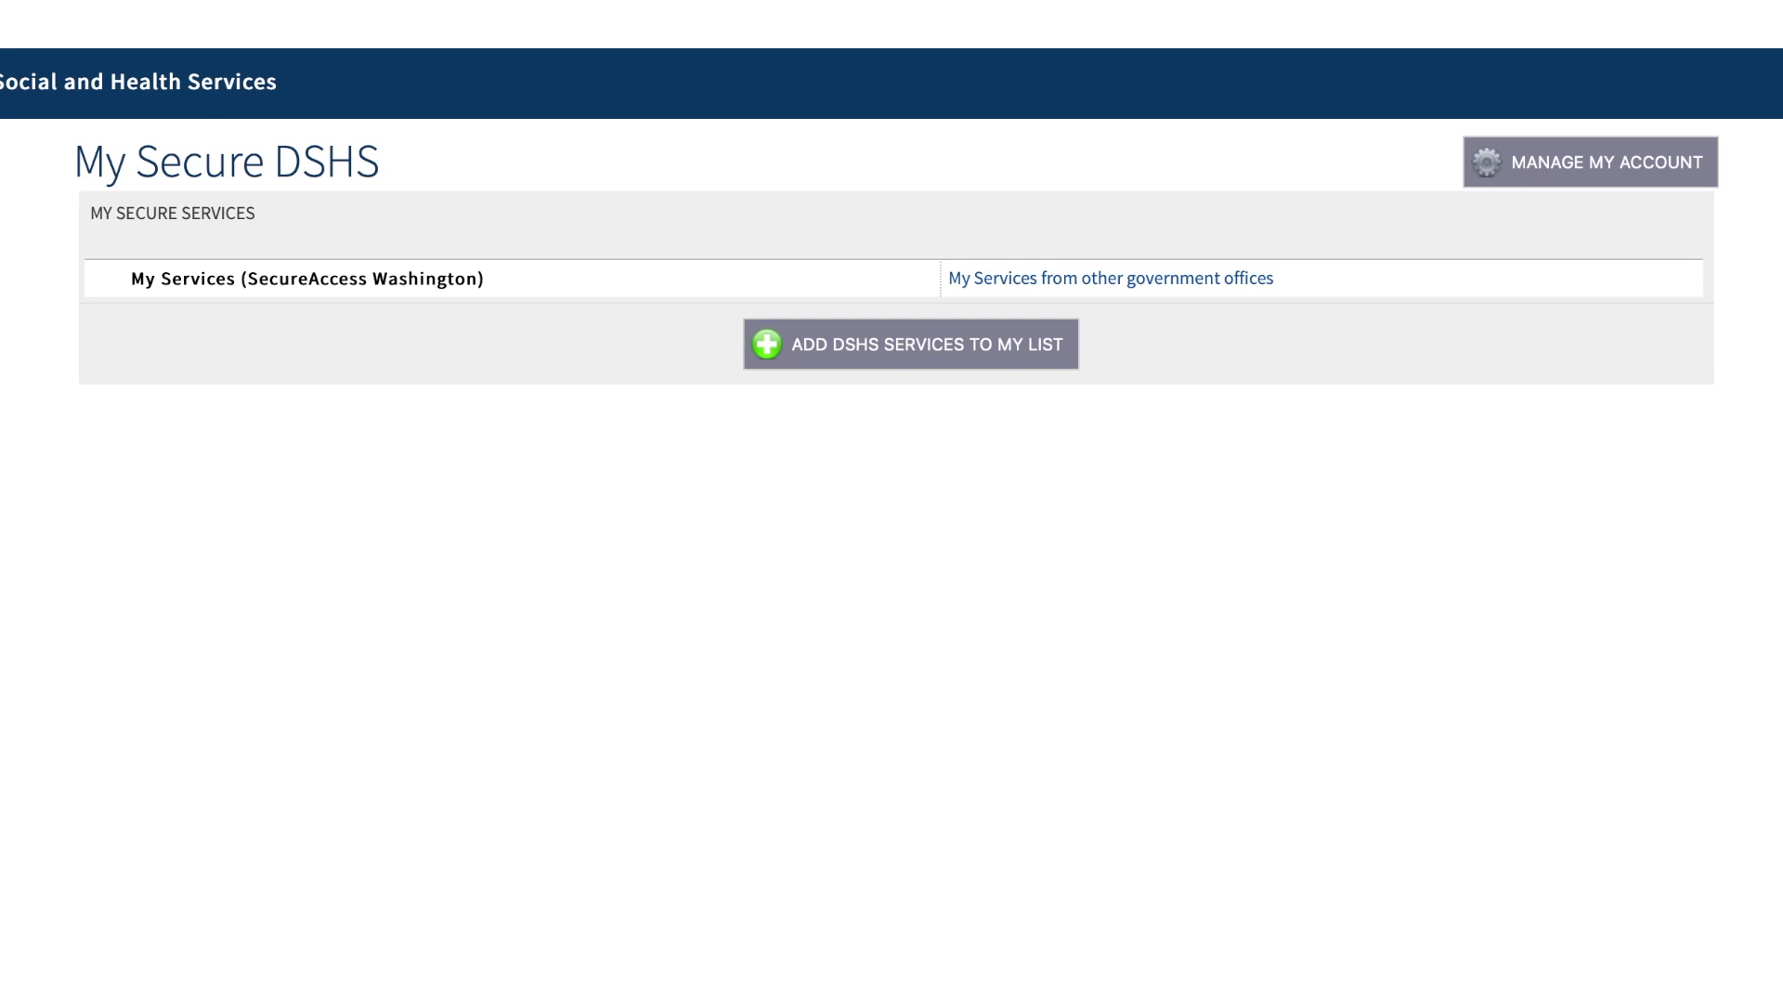
click(813, 362)
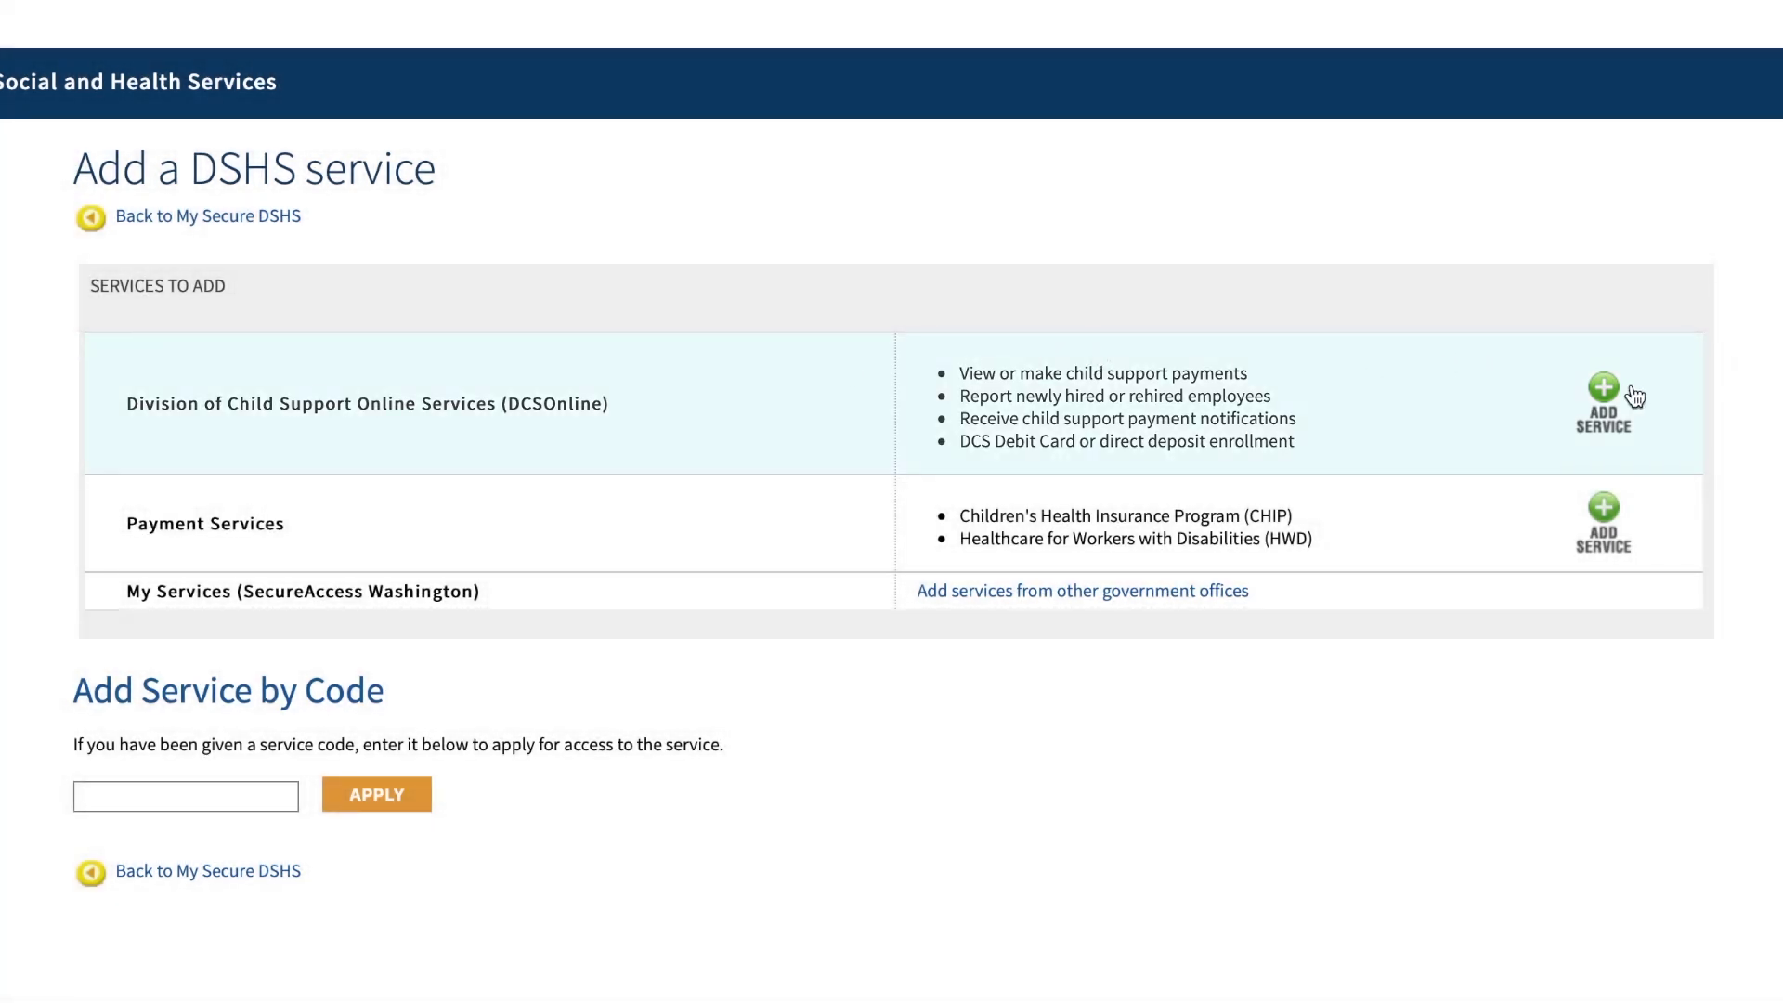
- Add the DCSOnline service, confirm it, and return to the My Secure DSHS home list
click(1606, 398)
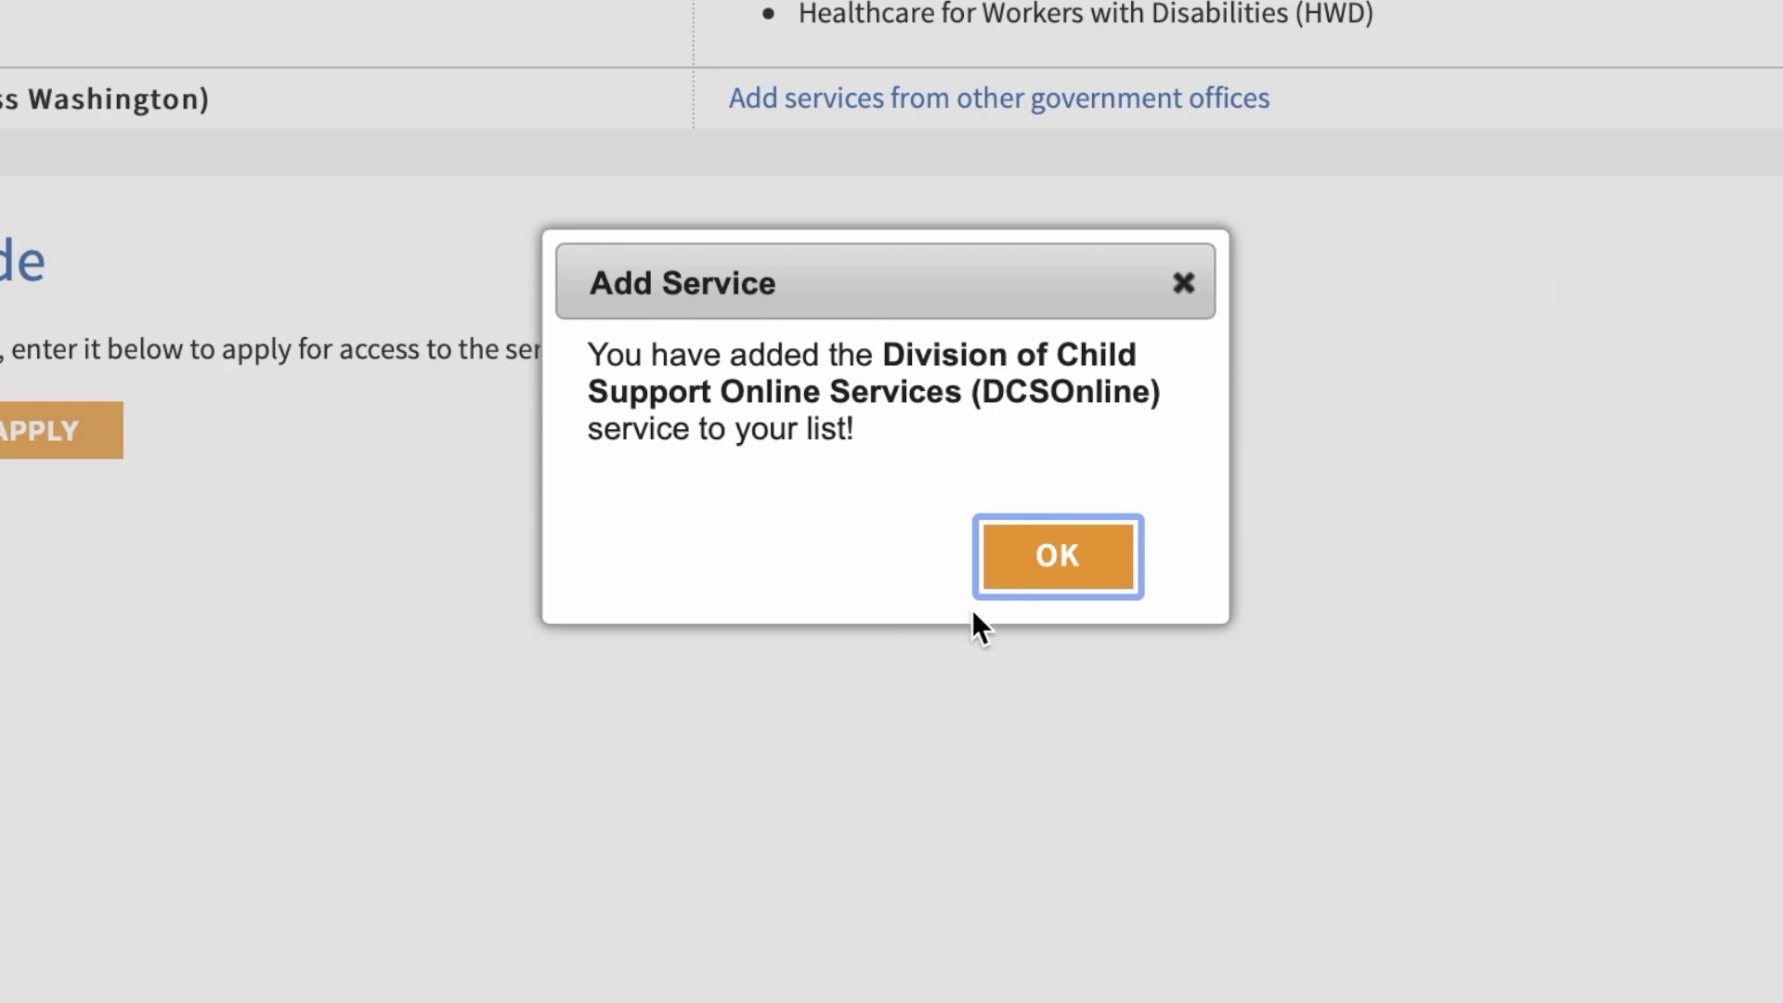
click(996, 595)
click(1083, 557)
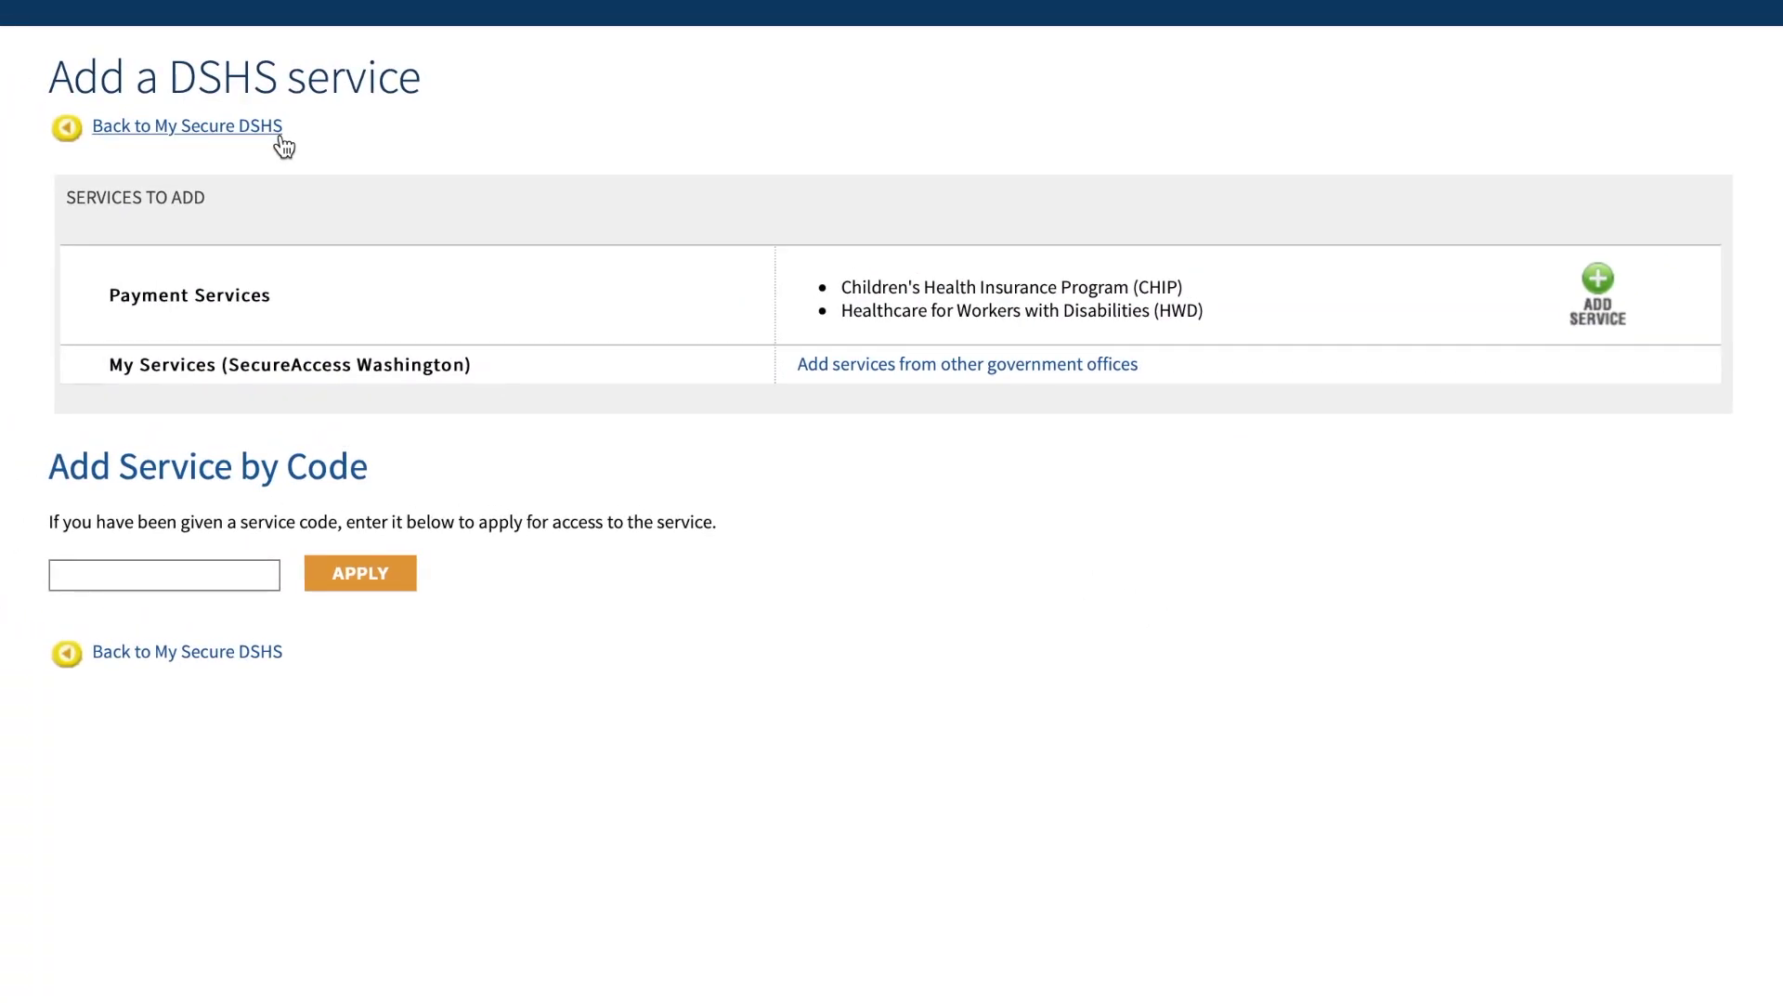
click(279, 132)
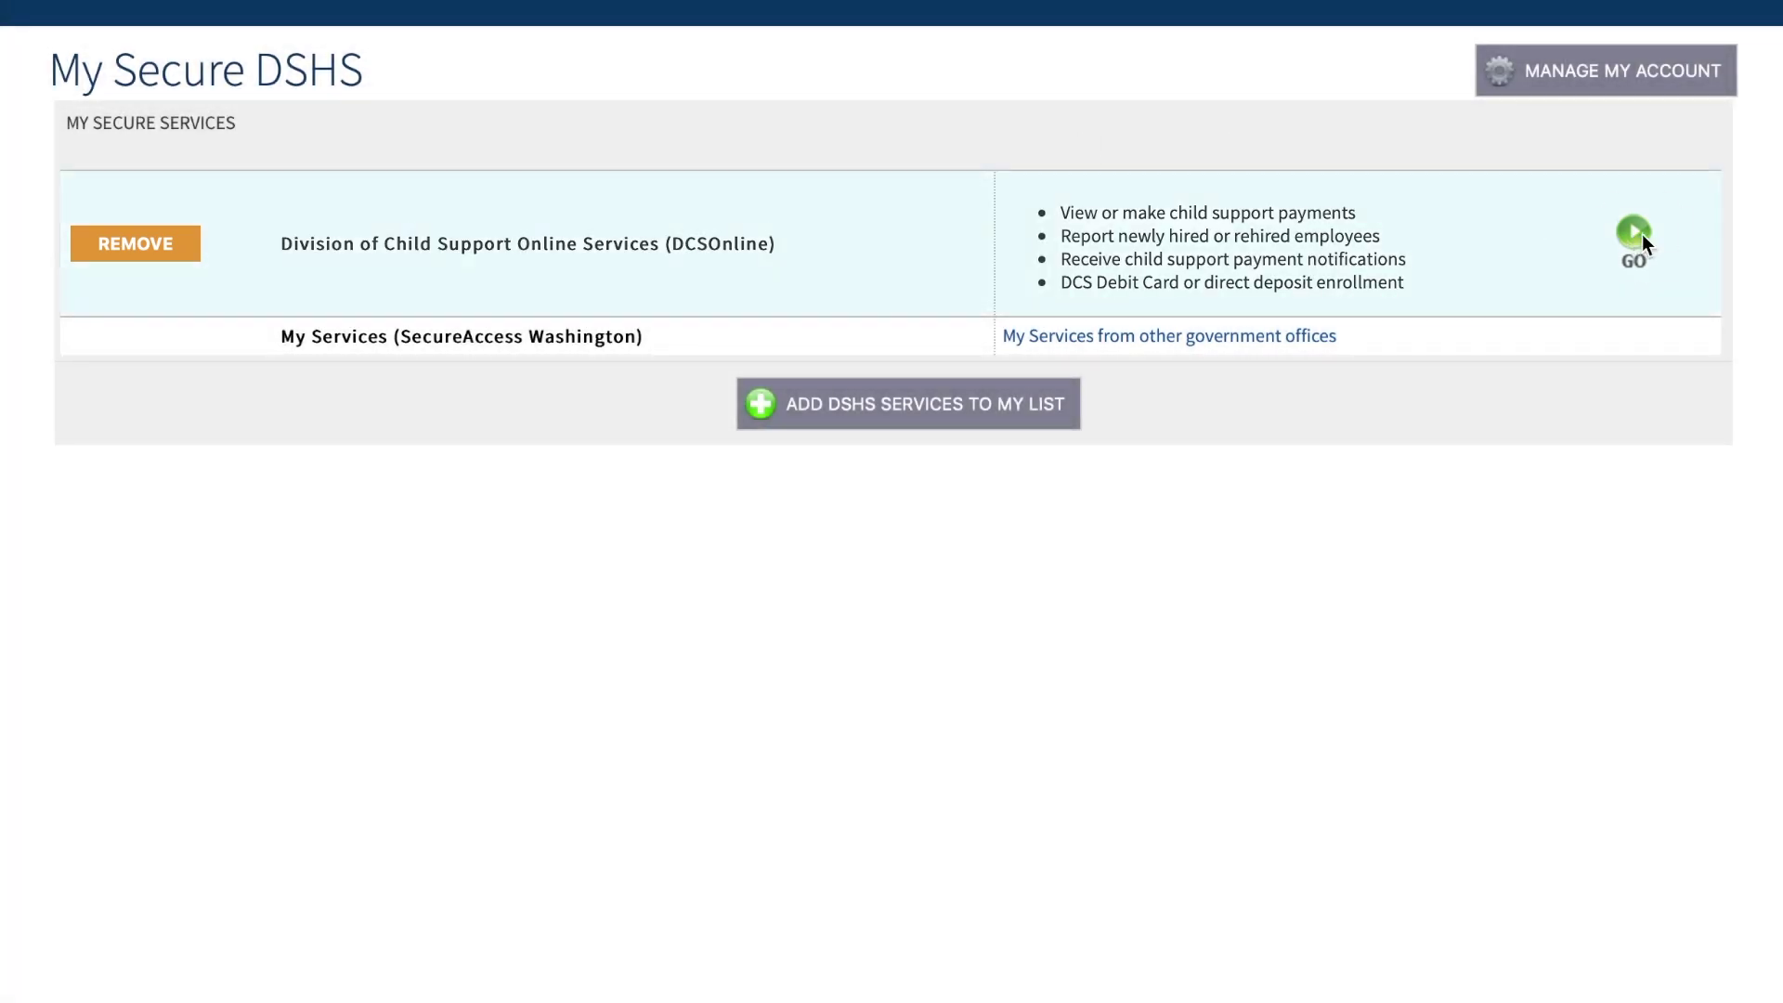
- Open DCSOnline and submit the Contact Information form to reach Division of Child Support Services
click(1634, 232)
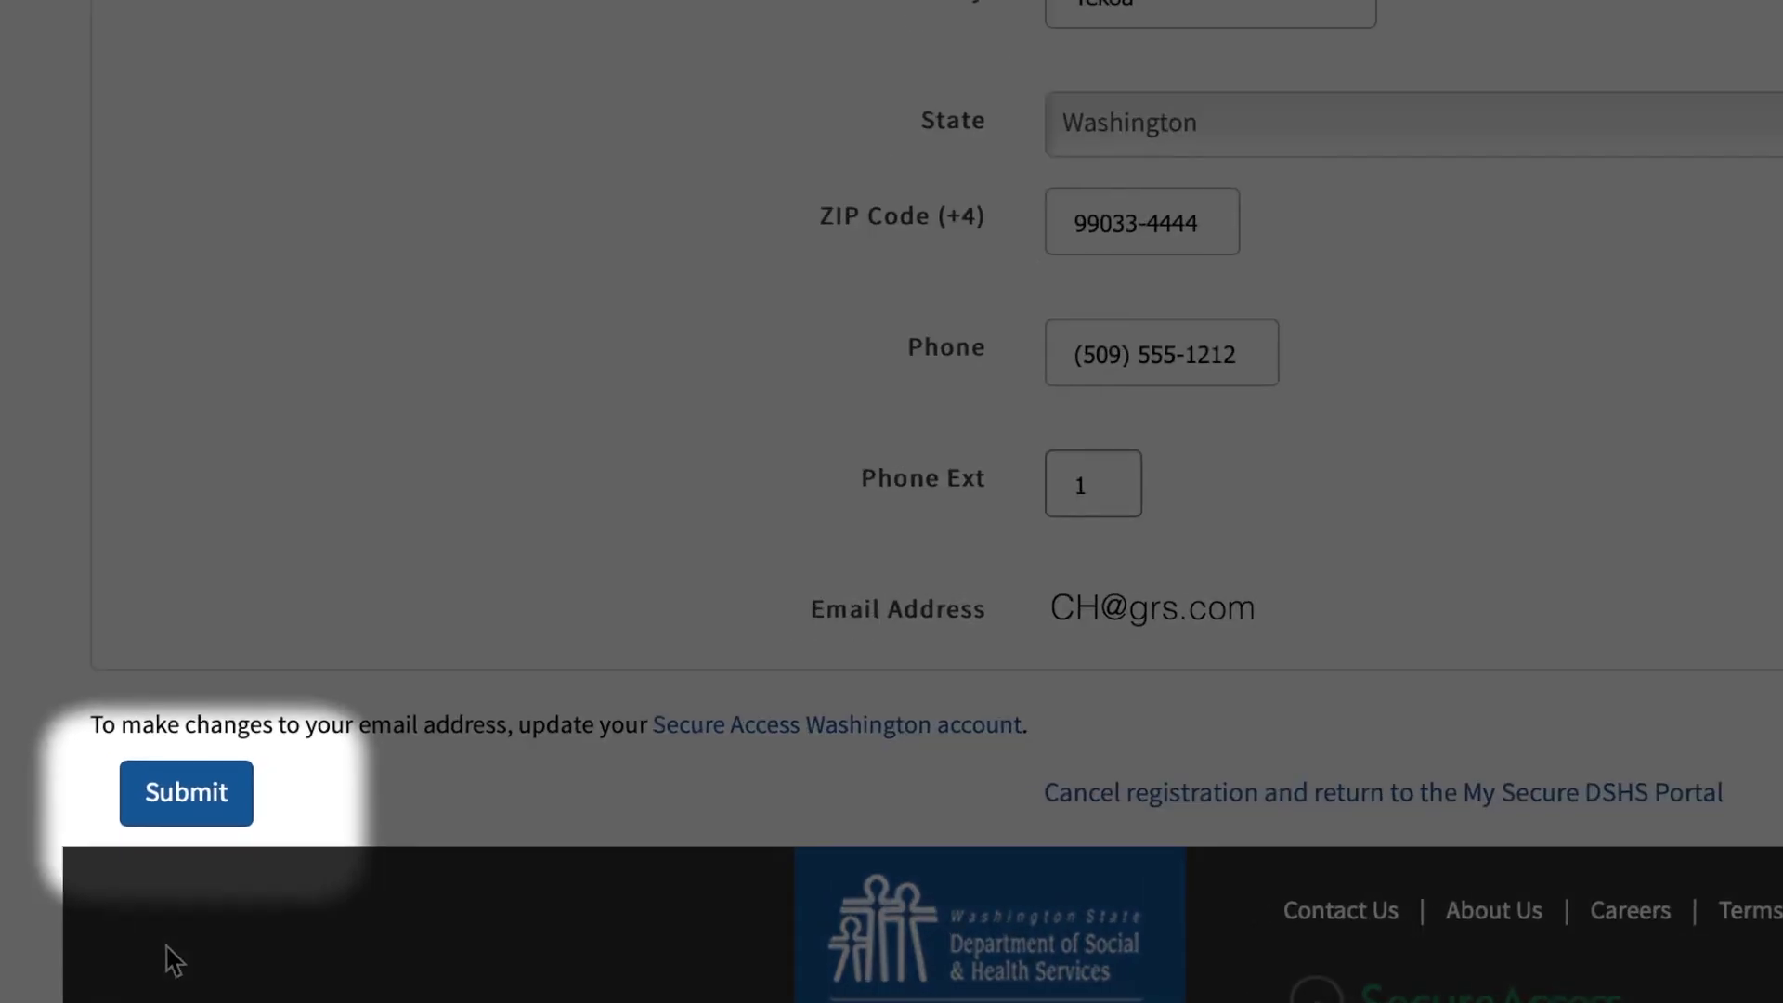
click(145, 819)
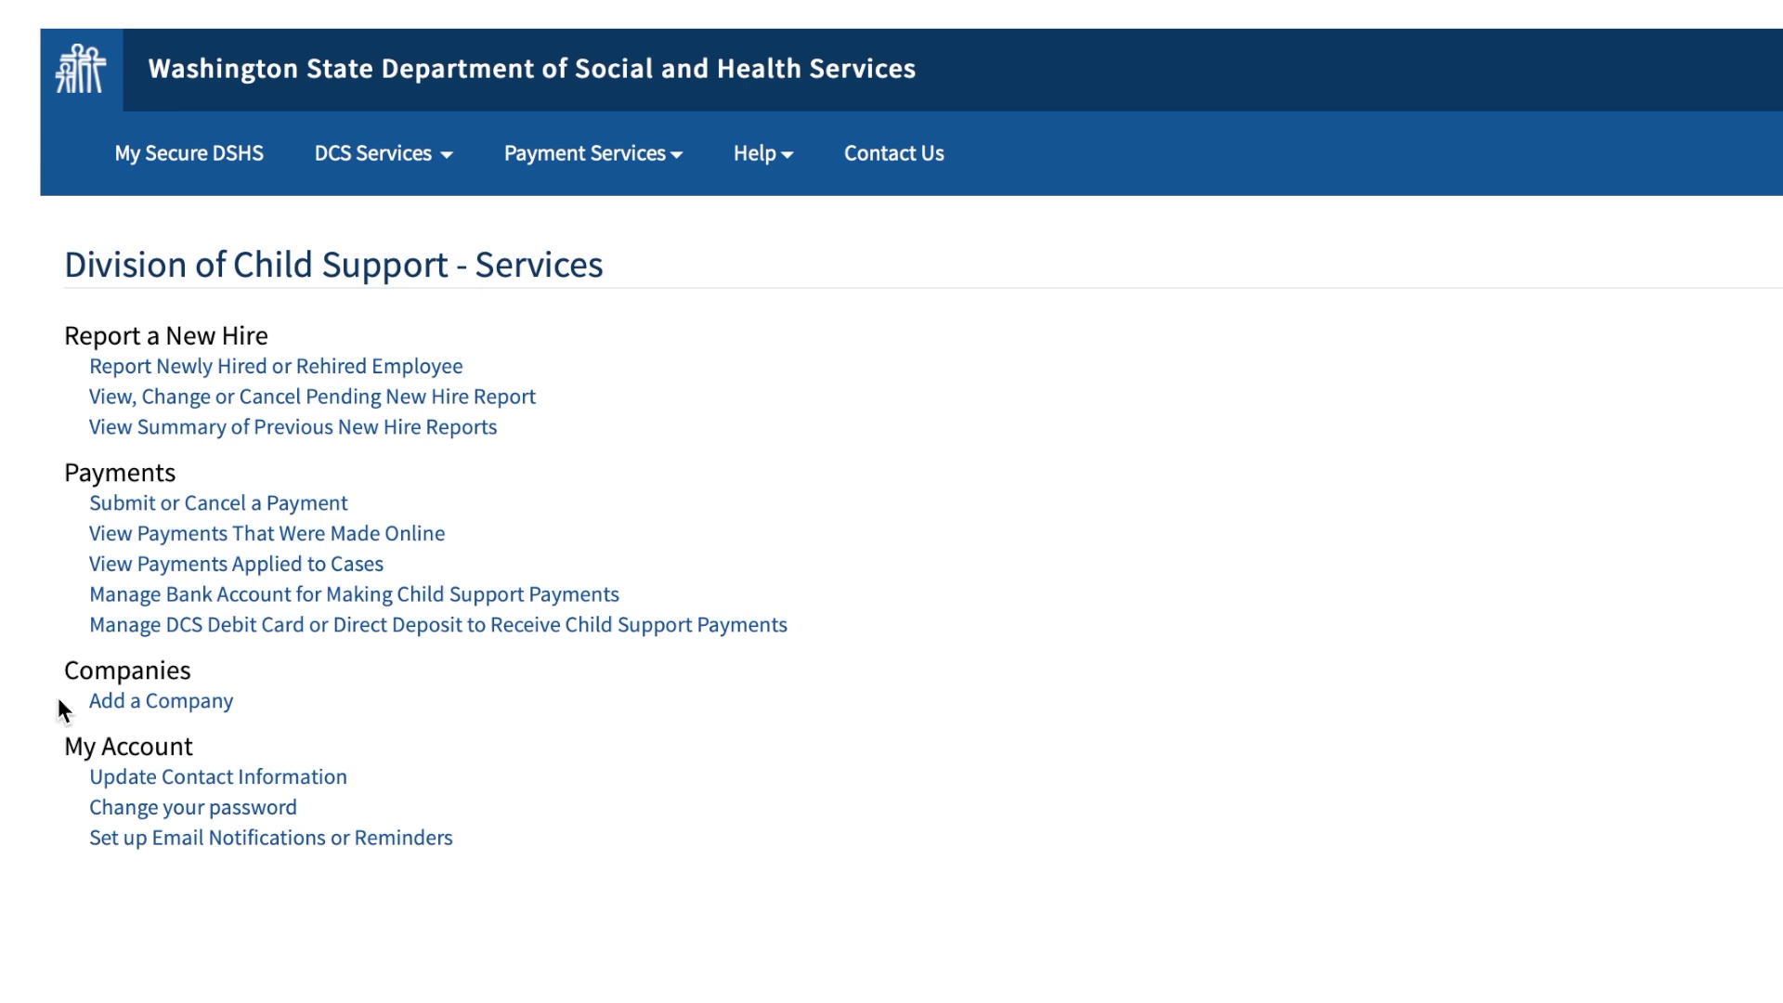
- Start adding a company and check its federal ID number isn't already registered
click(108, 704)
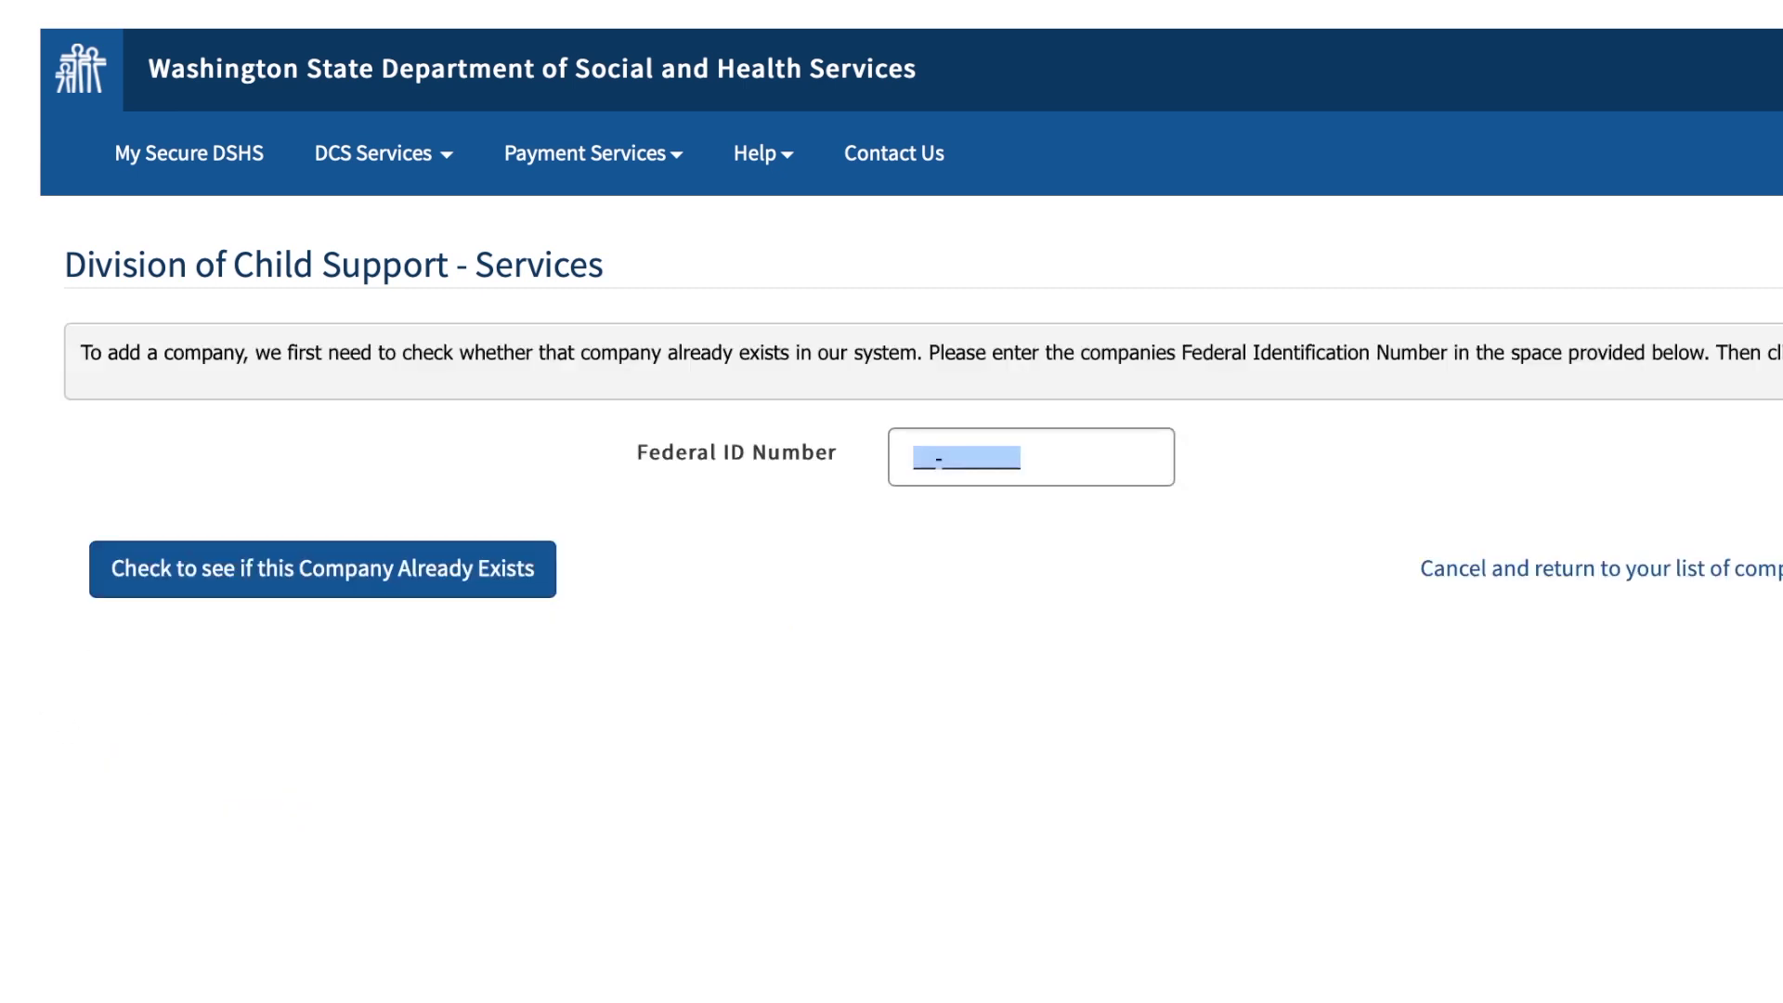
text(22-22222)
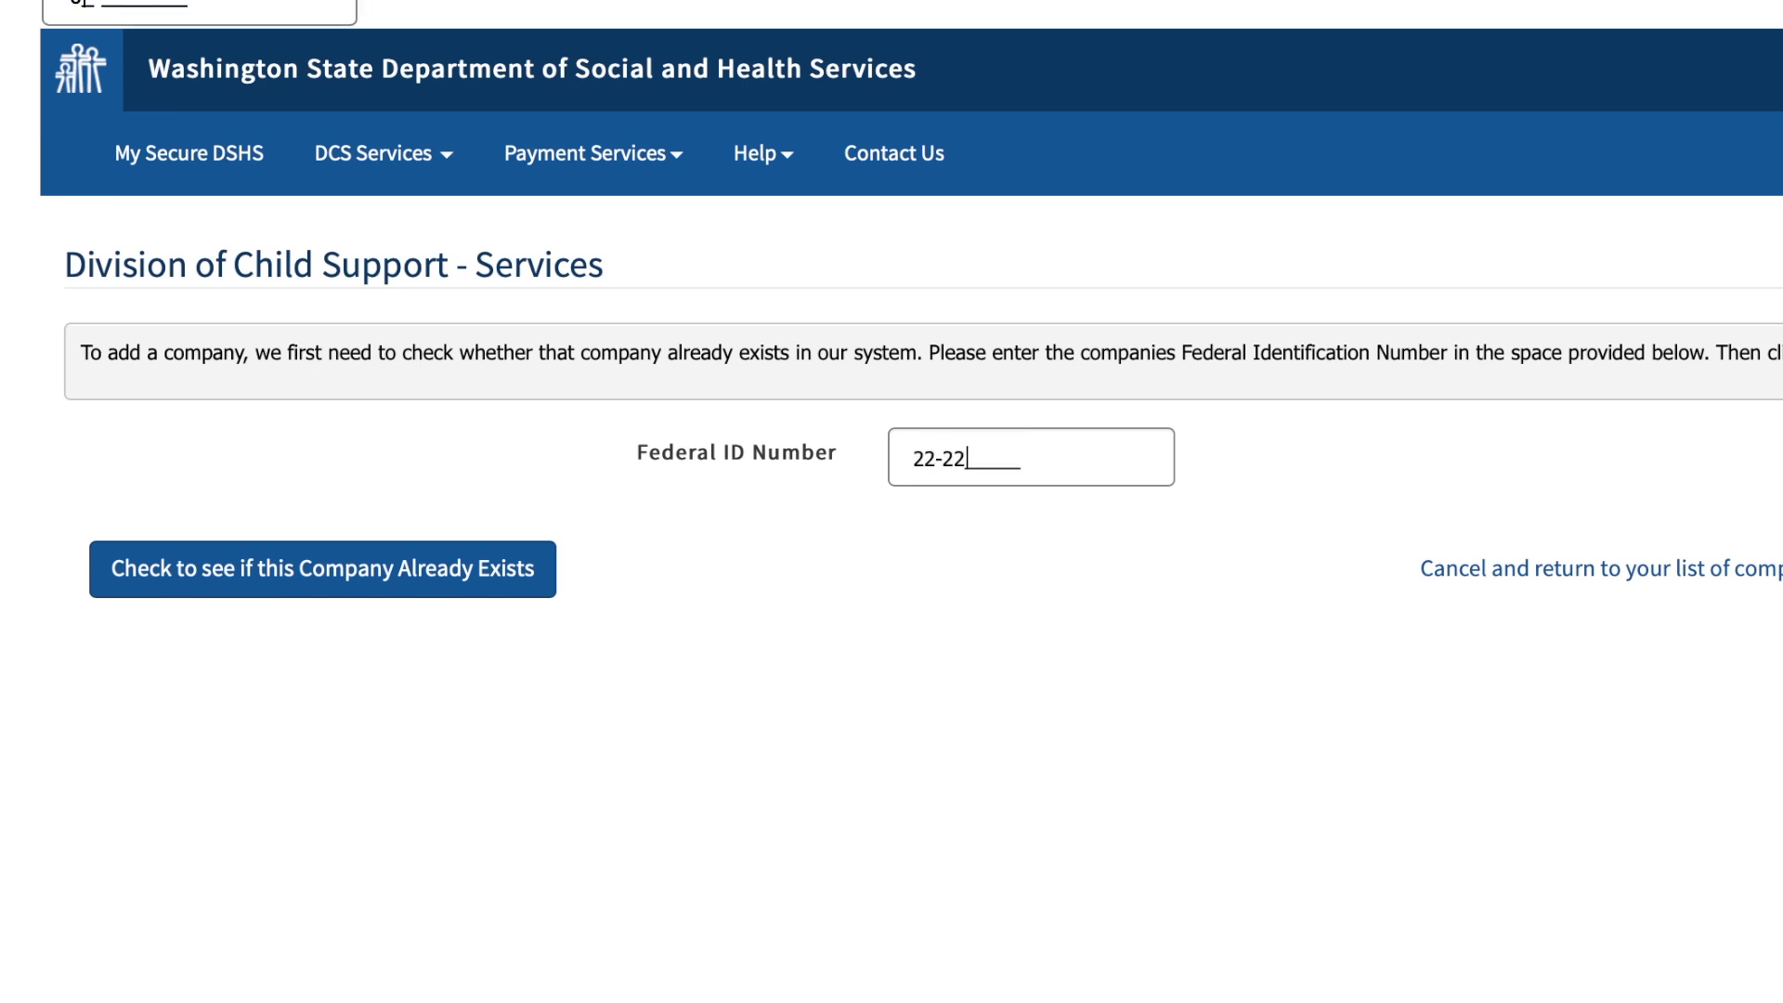
text(22)
click(127, 578)
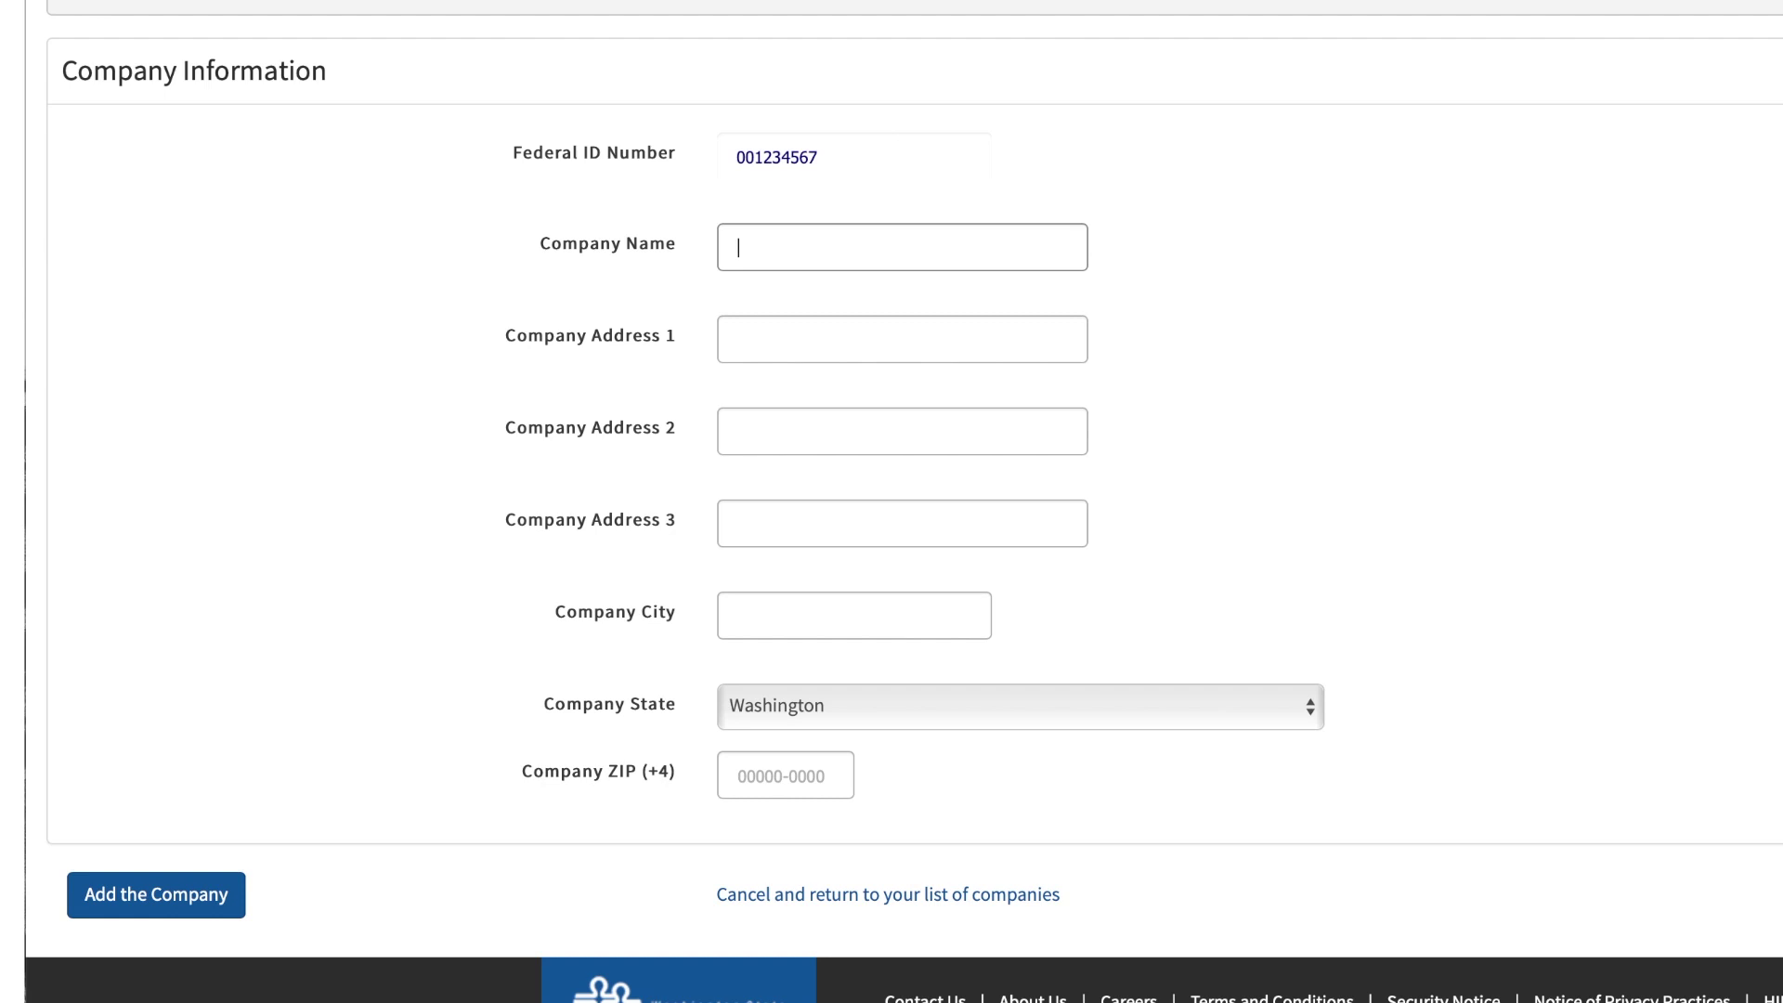
- Add Chagrin Printing with the company's street address, city and ZIP code
text(Chagrin Printing)
key(Tab)
key(Tab)
key(Tab)
key(Tab)
text(Tekoa)
key(Tab)
key(Tab)
text(99033-4444)
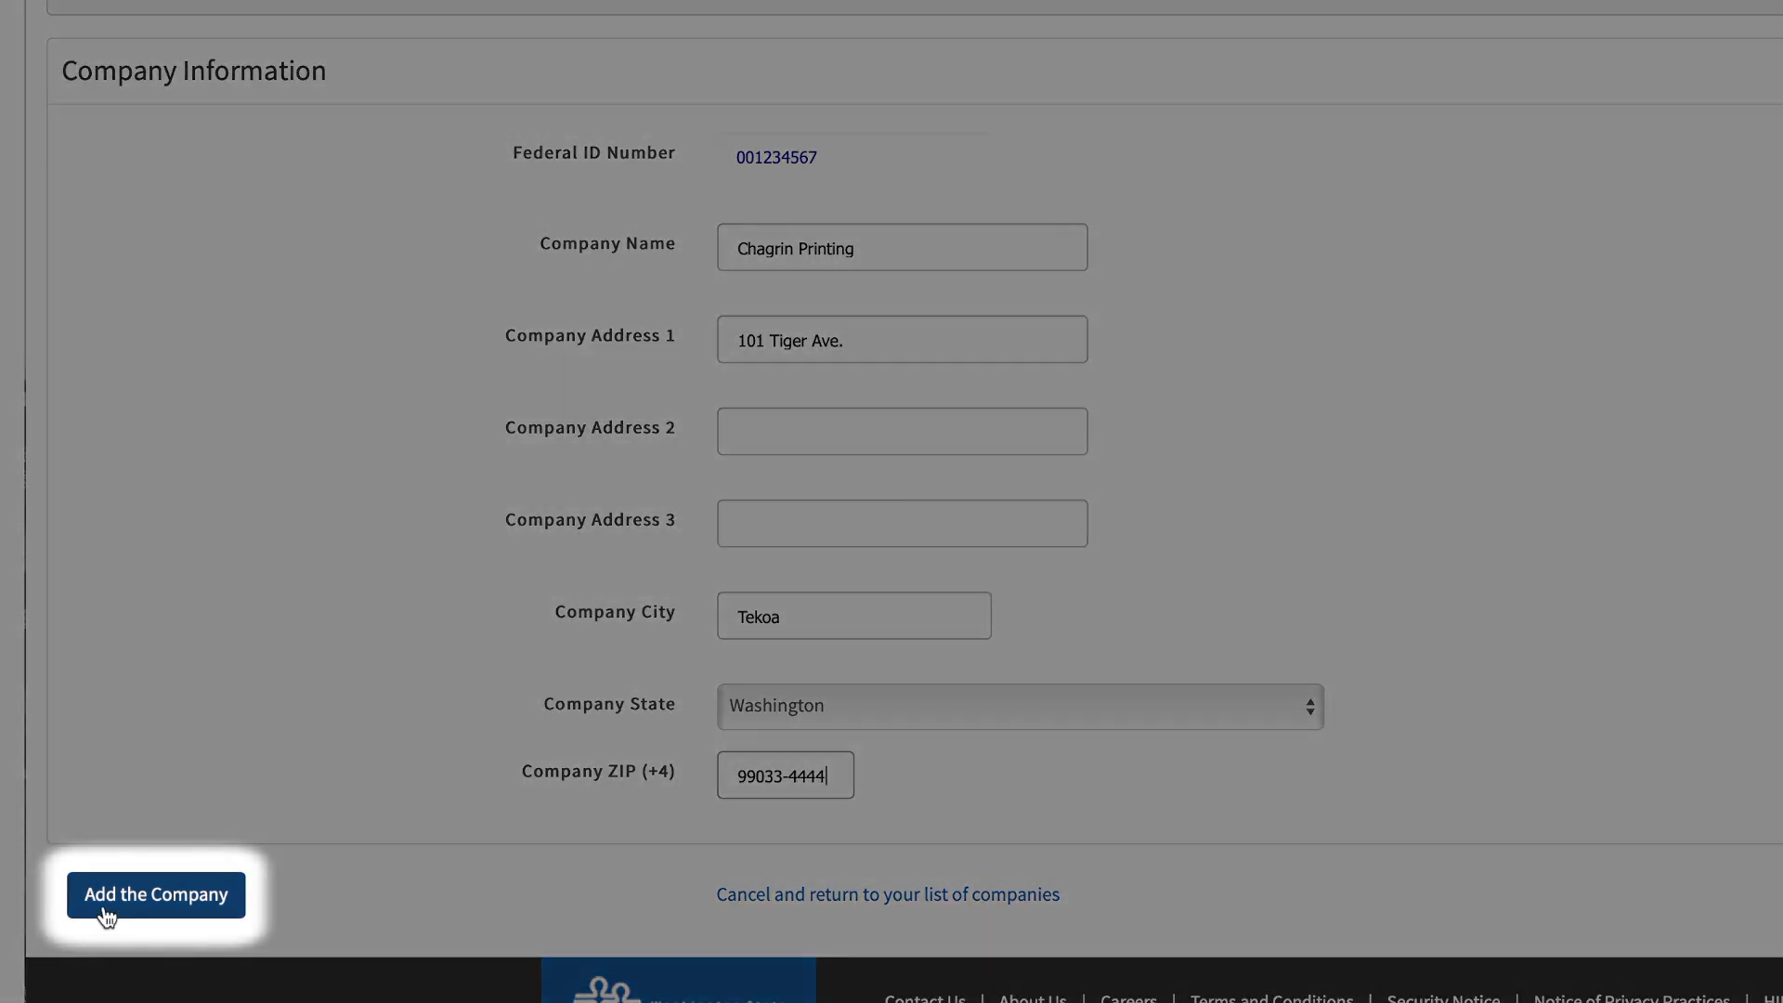
click(105, 913)
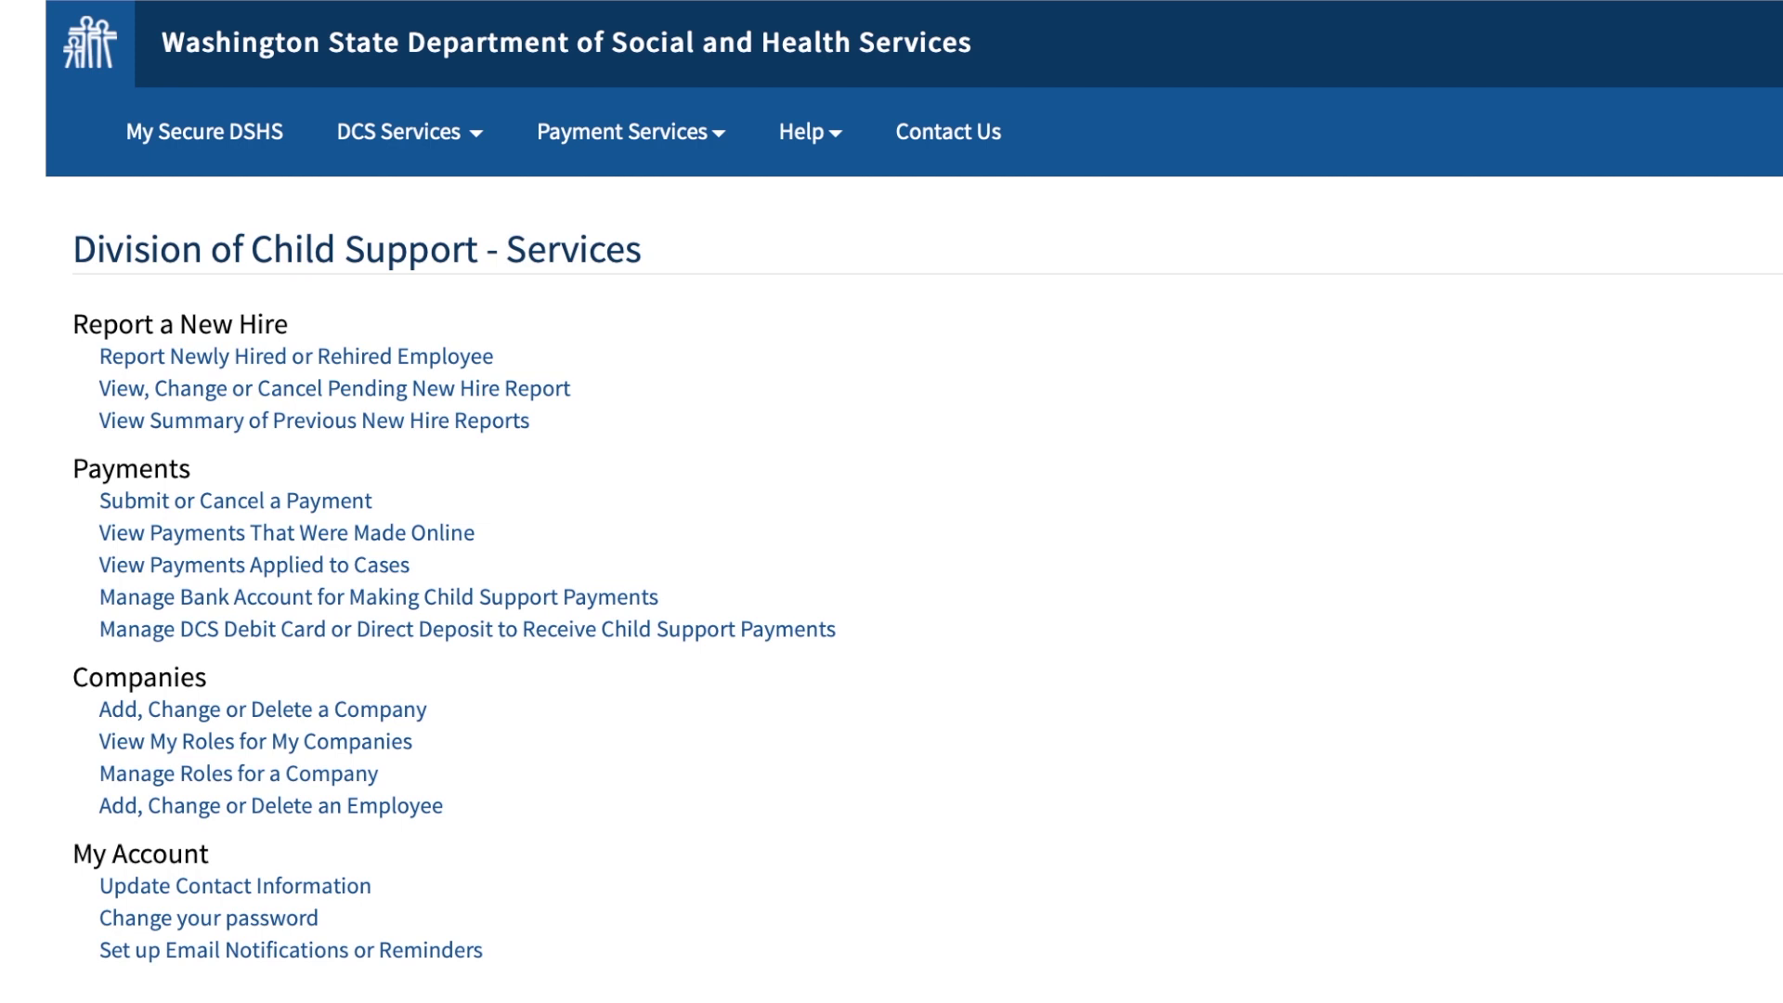
- Review the DCS Services and Help menus, then go to the Contact Us page
click(476, 169)
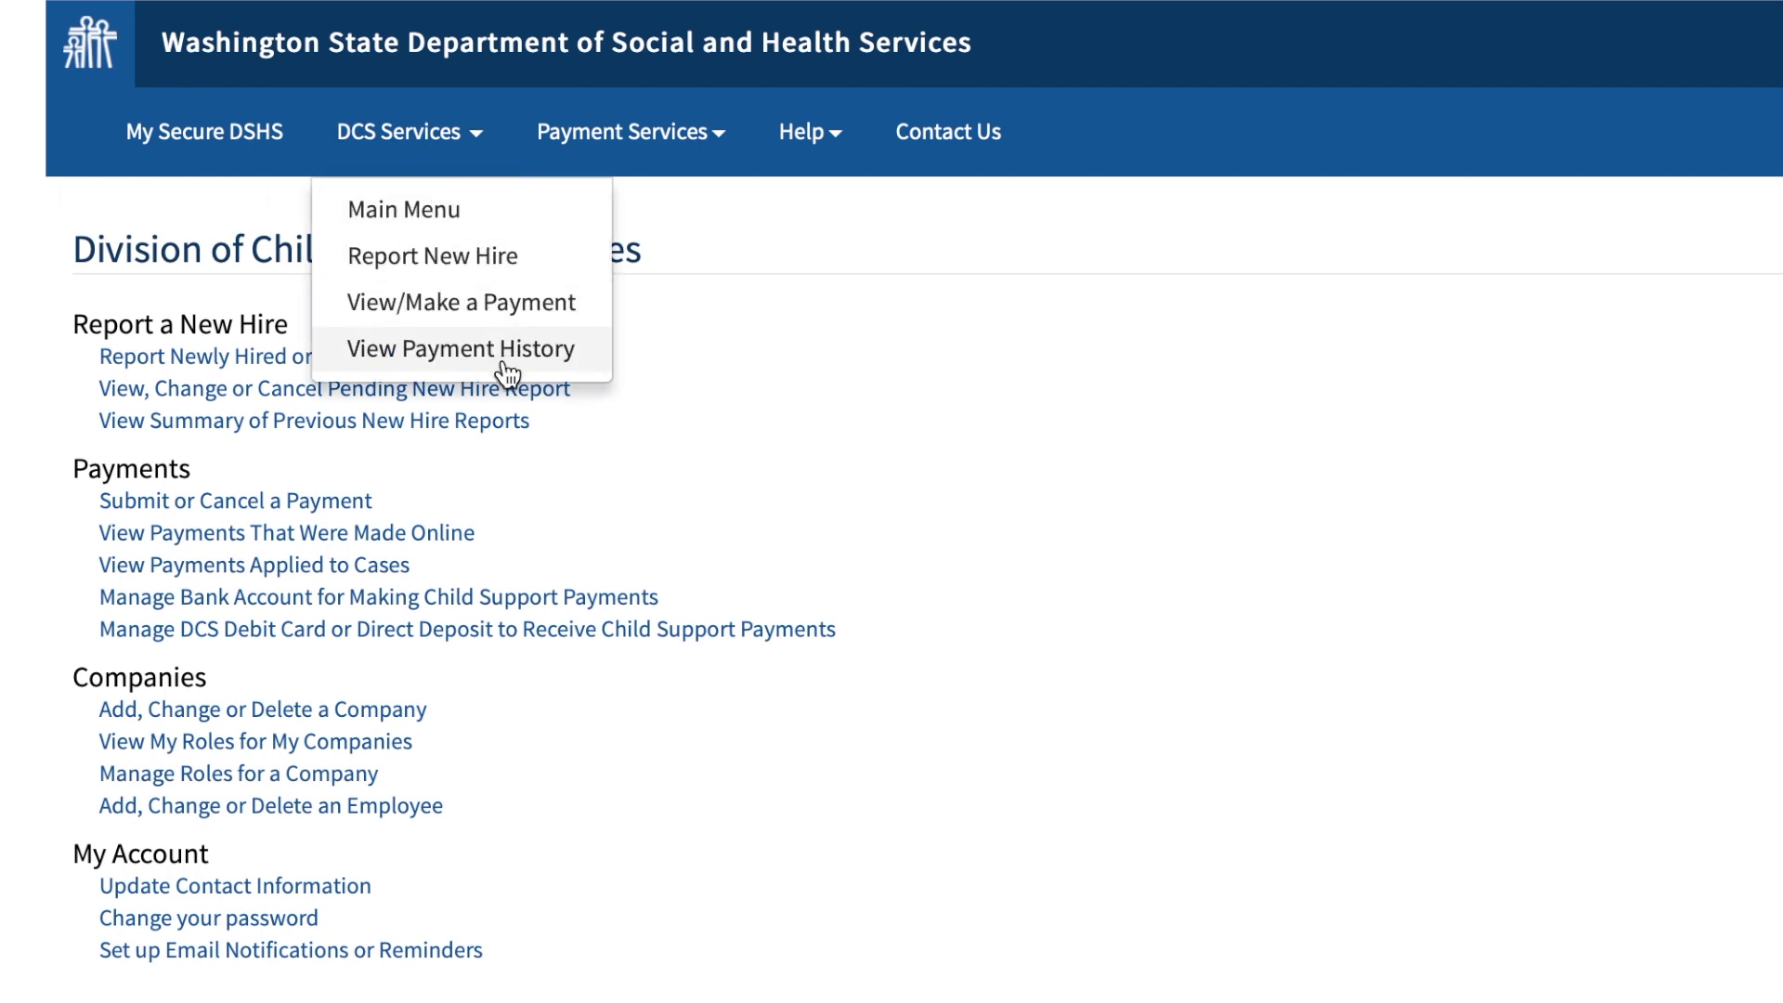
click(672, 360)
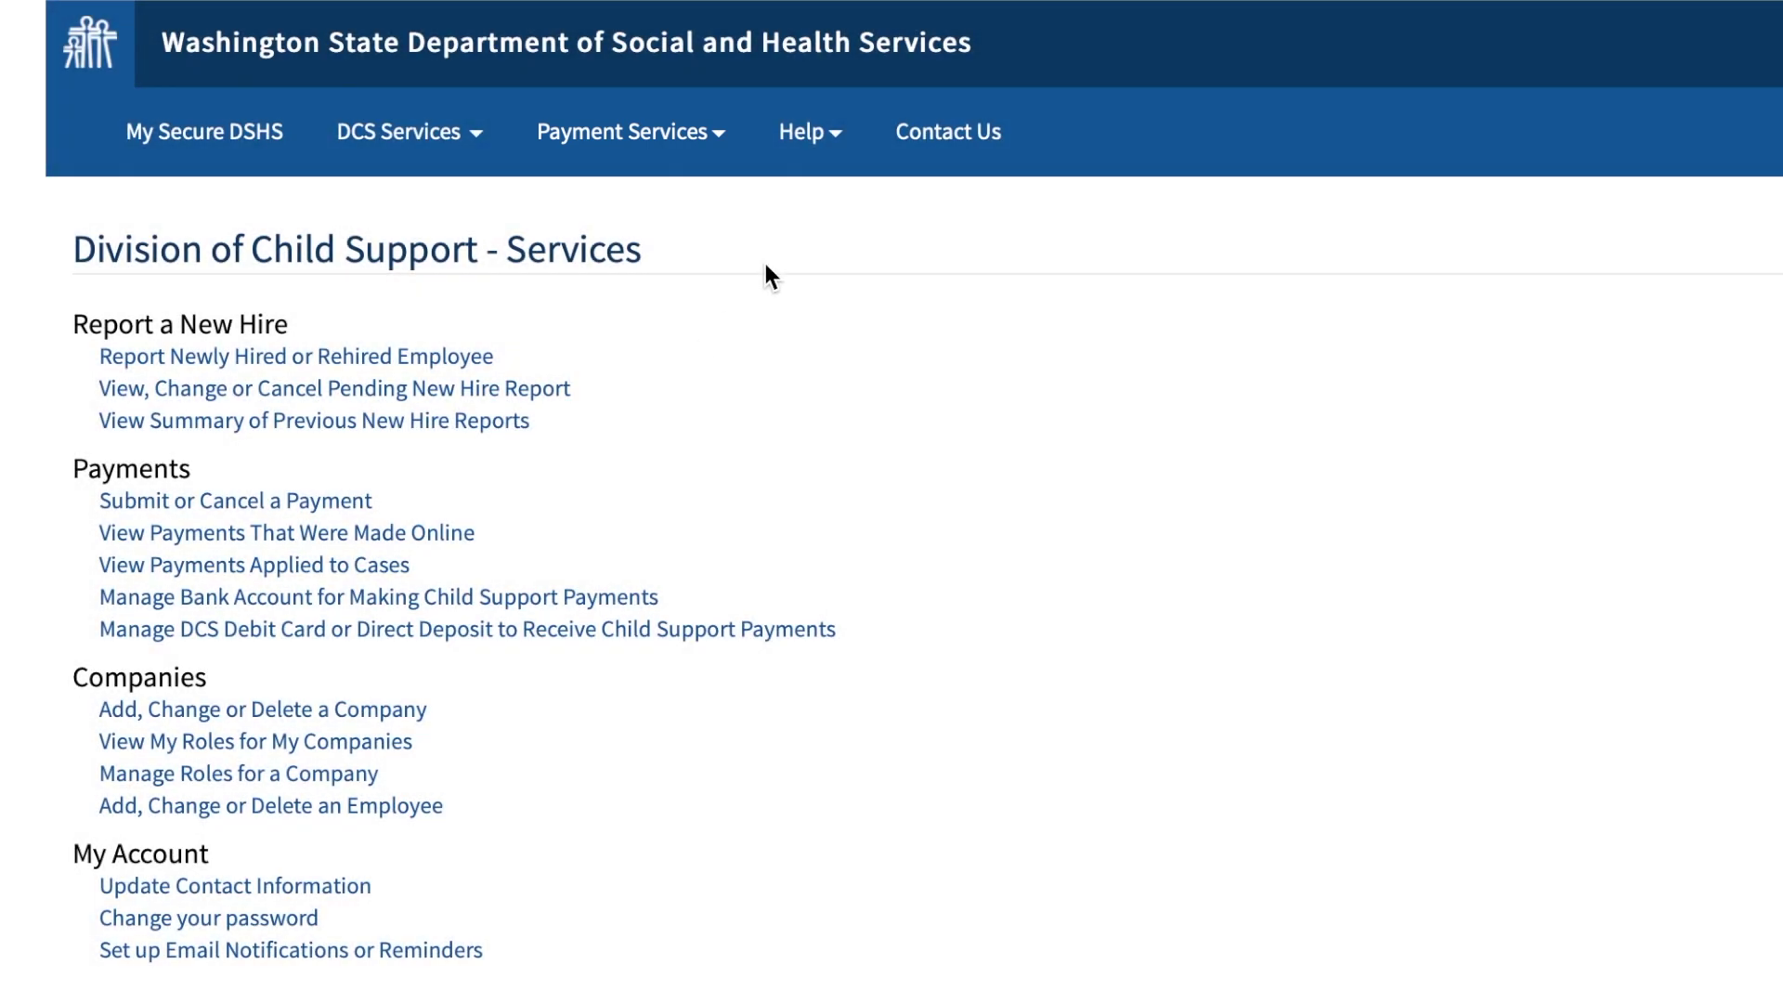
click(831, 135)
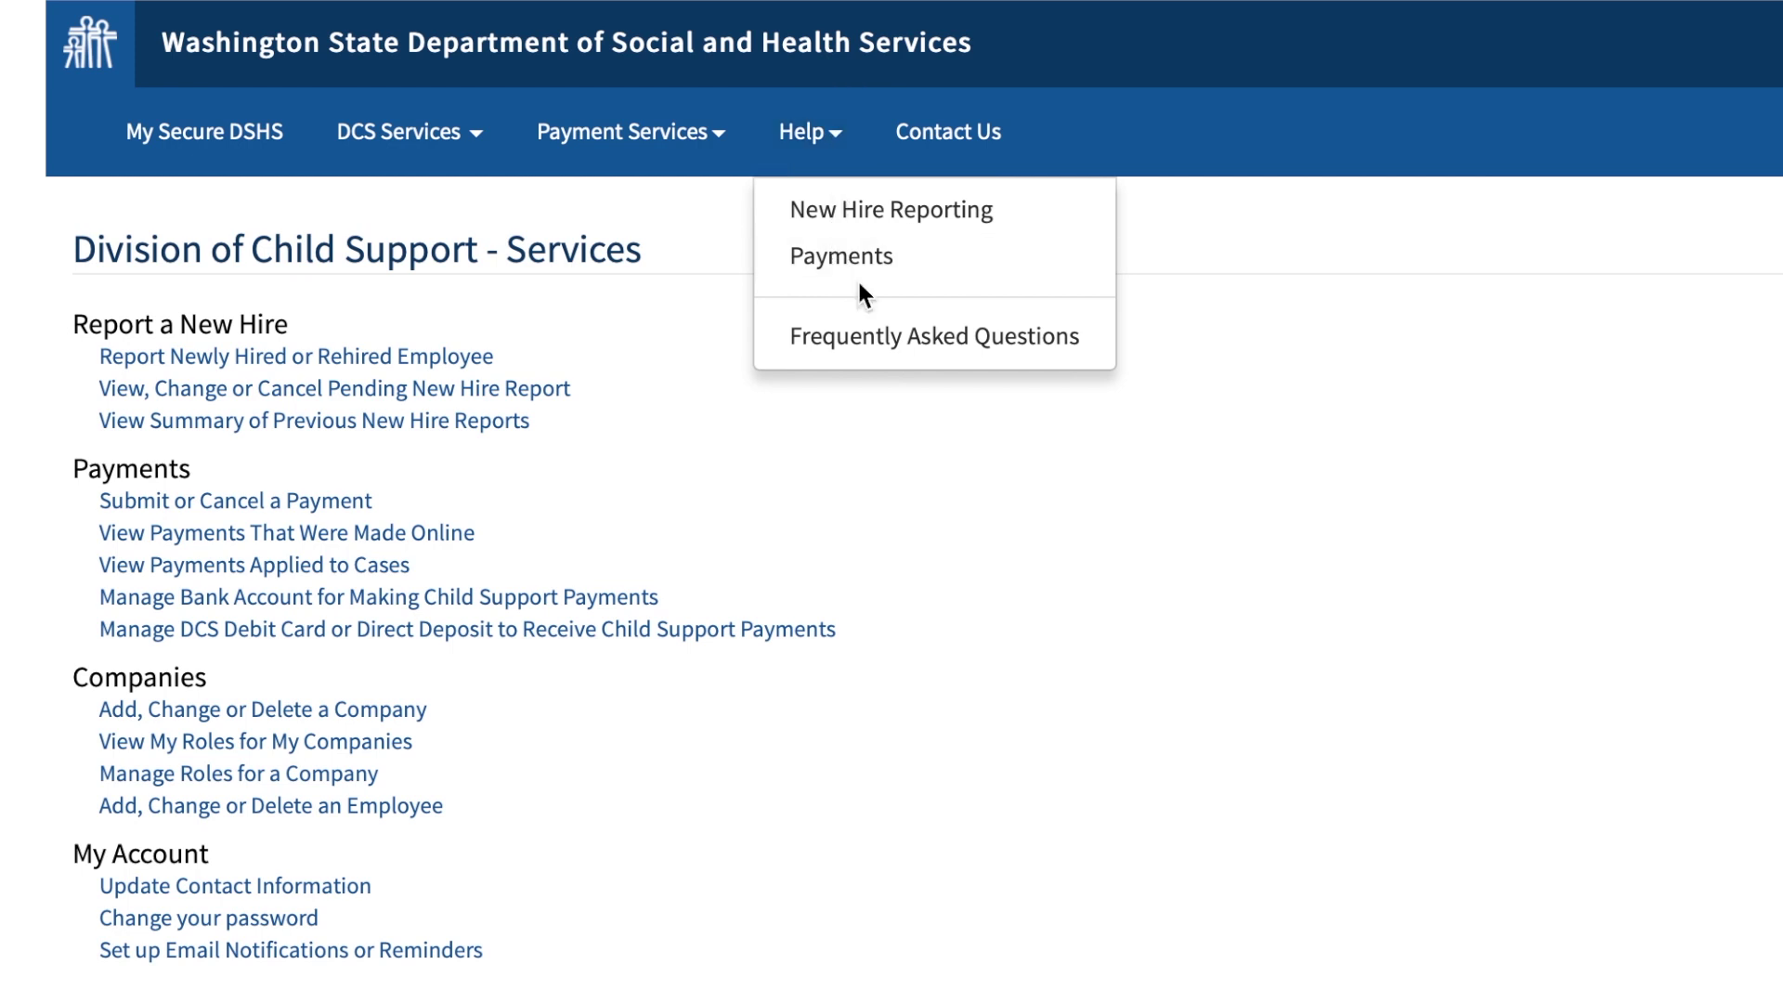
click(974, 148)
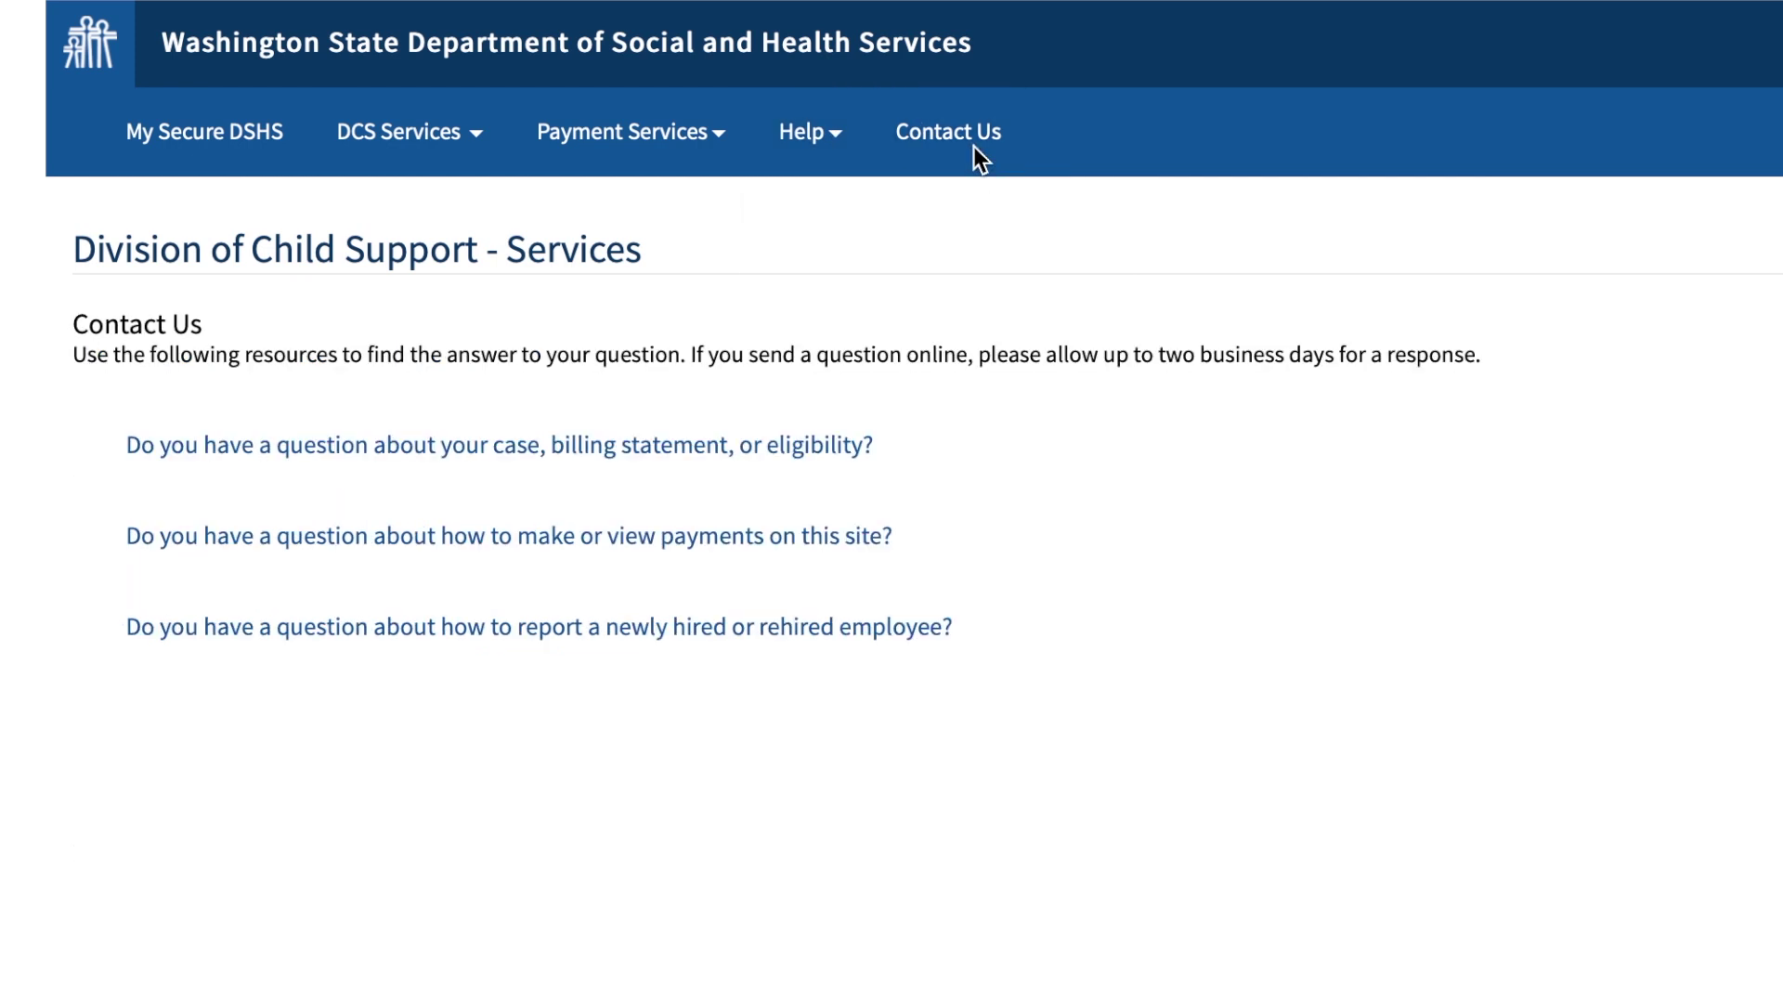